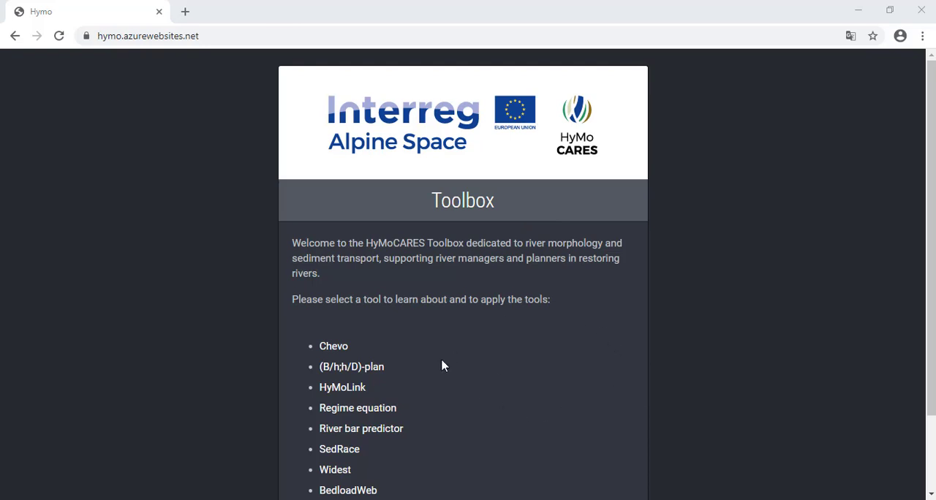
# Step: Open the HyMoLink tool from the toolbox list and bring up its data input panel
pyautogui.click(339, 394)
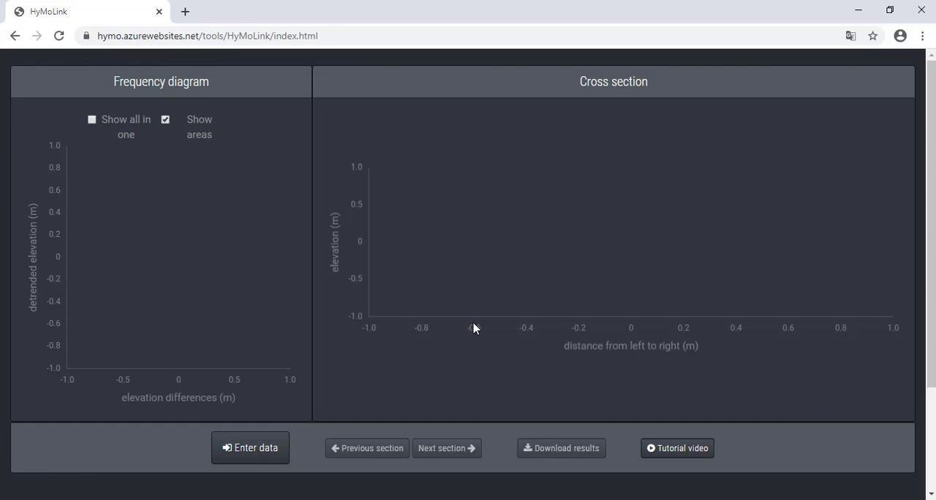
pyautogui.click(248, 452)
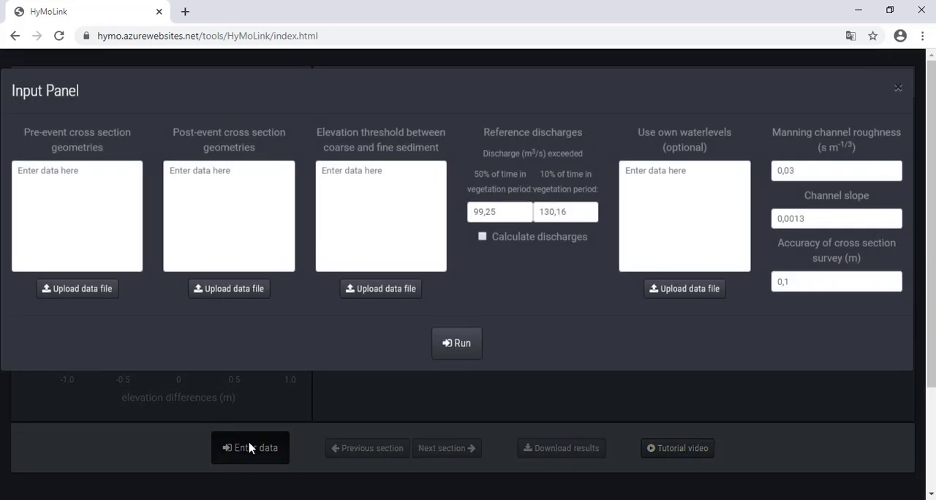
pyautogui.click(77, 291)
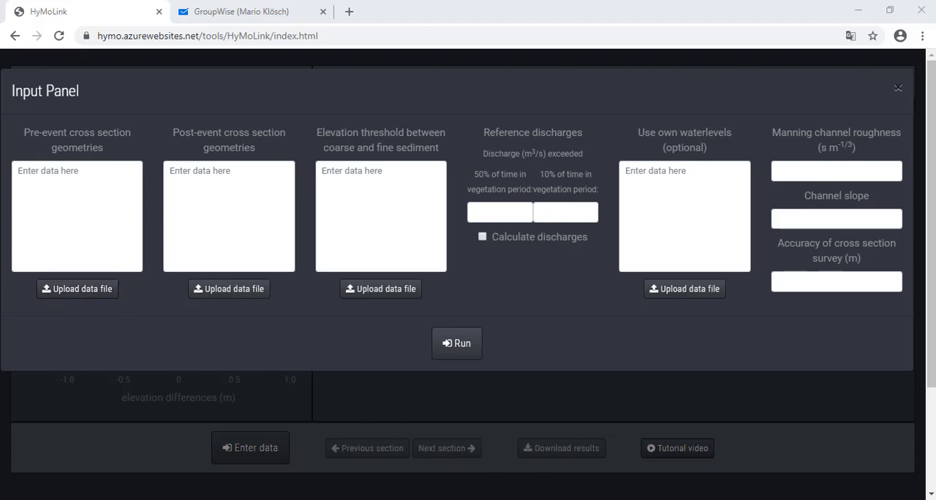
# Step: Switch to the xs_pre sheet in Excel and examine its section name, distance and elevation columns and its save-as file type
pyautogui.hotkey('alt', 'Tab')
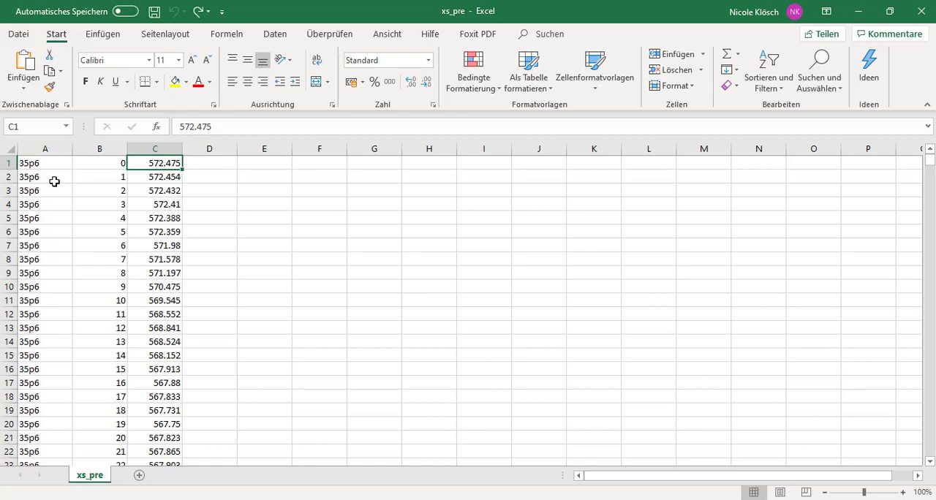
pyautogui.moveTo(41, 165); pyautogui.dragTo(40, 370)
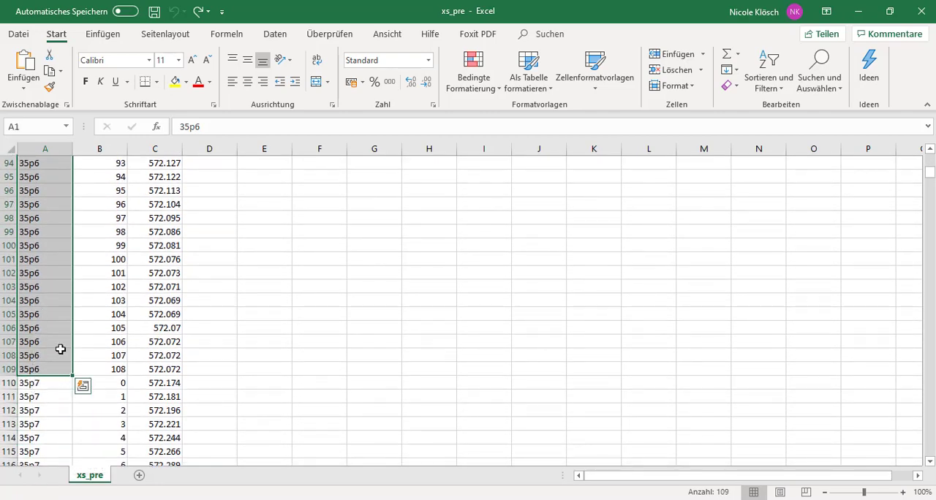
pyautogui.scroll(15, 61, 350)
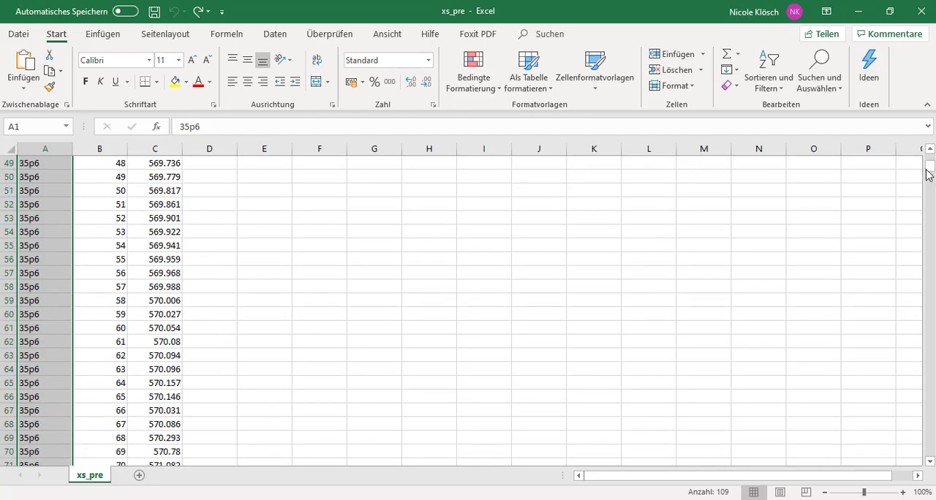
pyautogui.moveTo(928, 174); pyautogui.dragTo(928, 164)
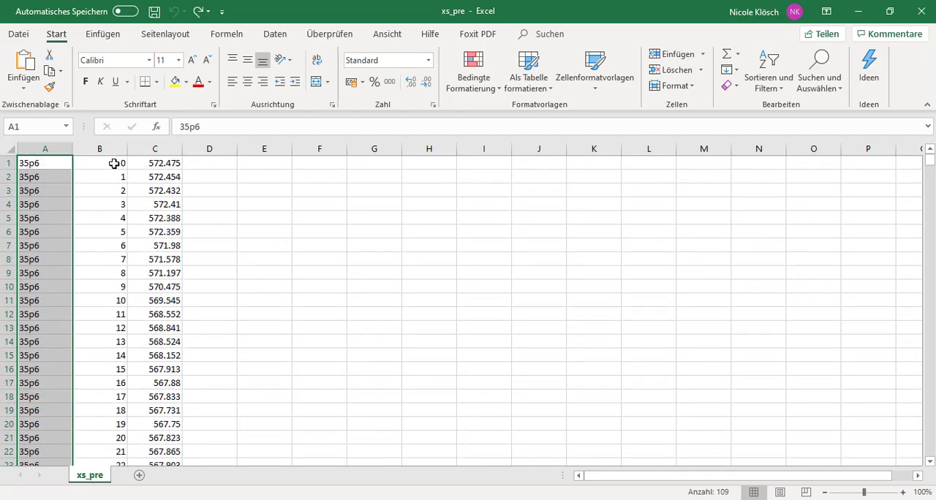
pyautogui.moveTo(114, 164)
pyautogui.mouseDown()
pyautogui.moveTo(112, 236)
pyautogui.moveTo(115, 164)
pyautogui.mouseUp()
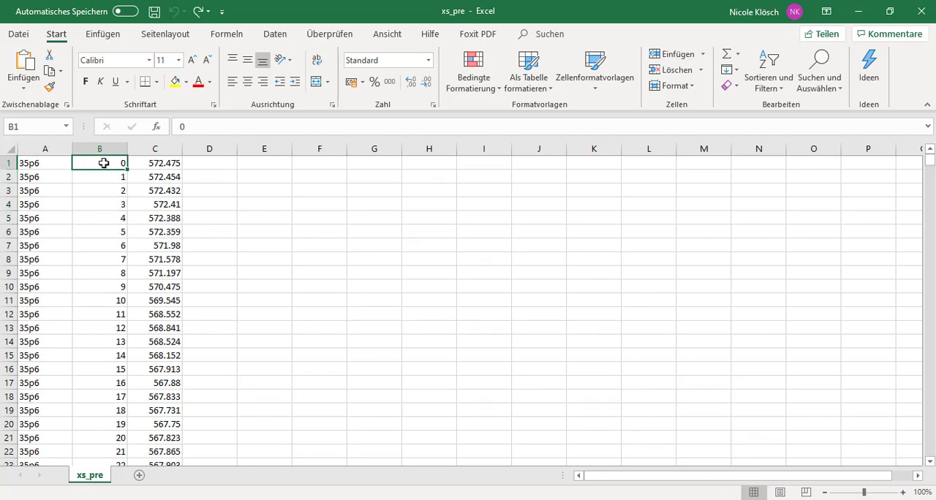
pyautogui.click(103, 179)
pyautogui.click(104, 191)
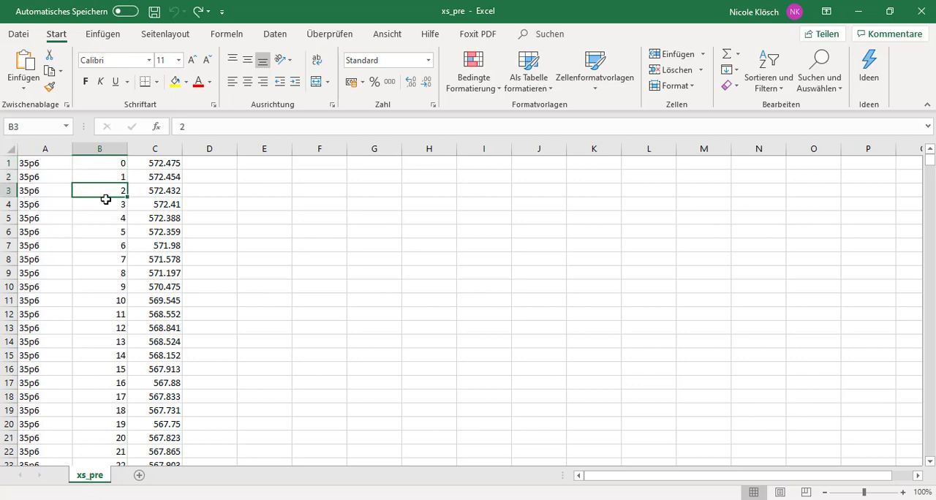
pyautogui.click(154, 149)
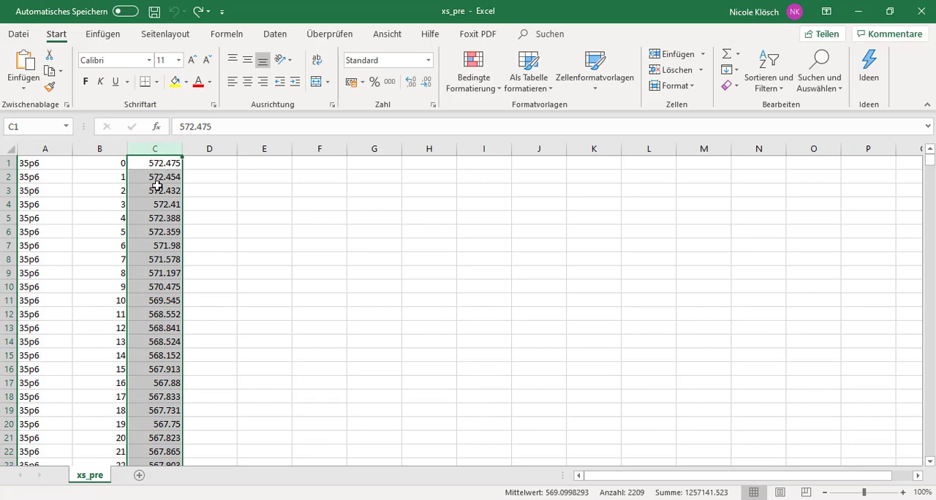
pyautogui.click(53, 164)
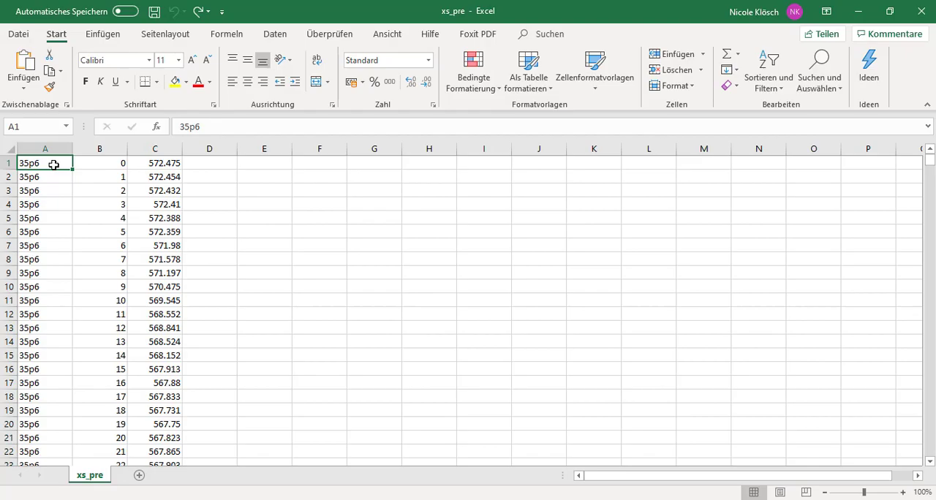
pyautogui.click(19, 33)
pyautogui.click(53, 217)
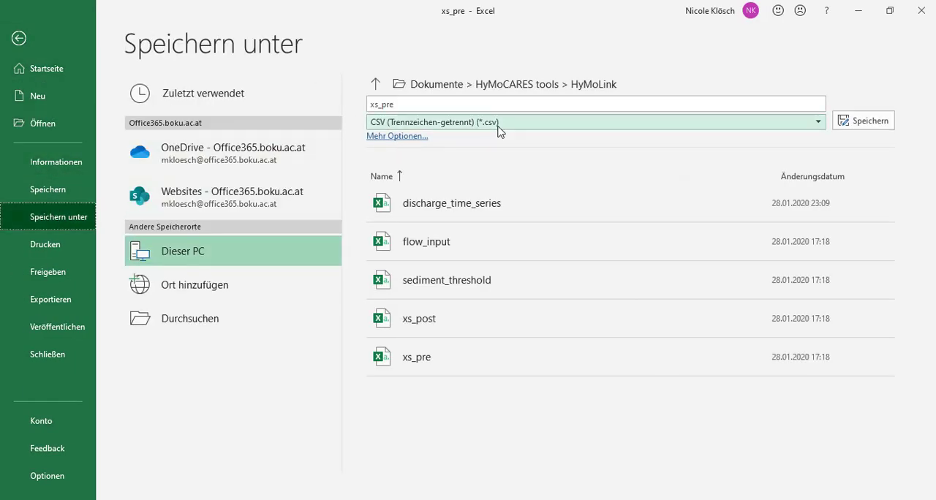
pyautogui.click(18, 38)
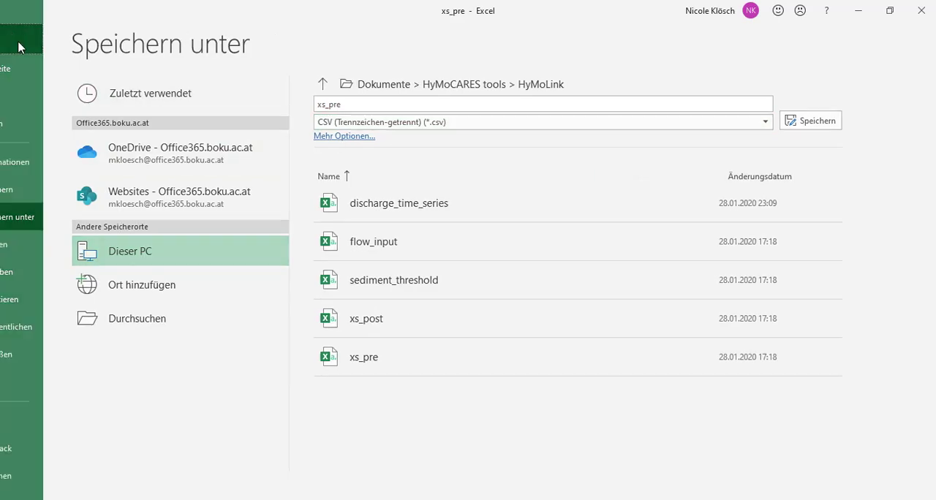
# Step: Switch back to HyMoLink in the browser and upload xs_pre as the pre-event cross section geometries
pyautogui.click(488, 499)
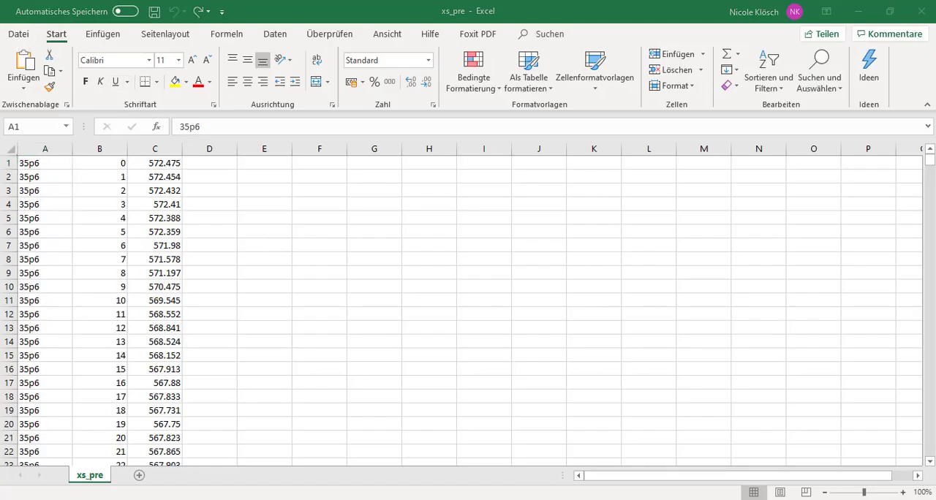
pyautogui.click(445, 486)
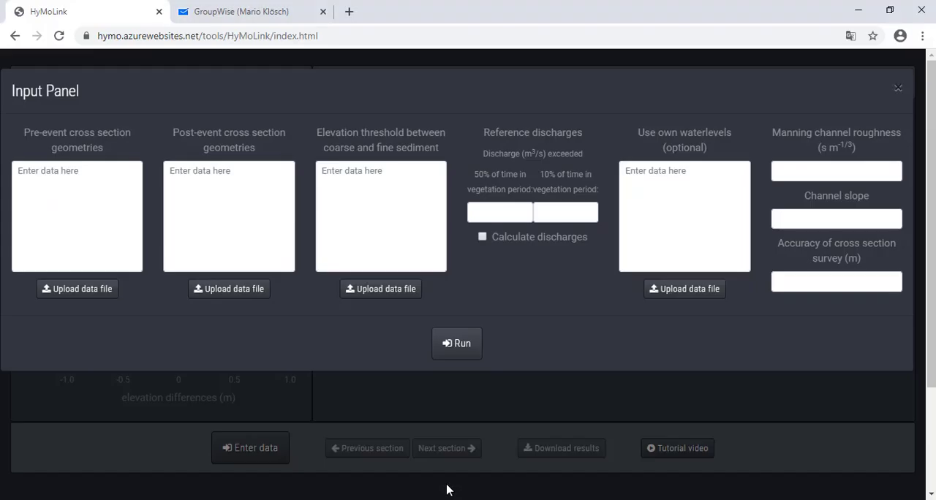
pyautogui.click(60, 296)
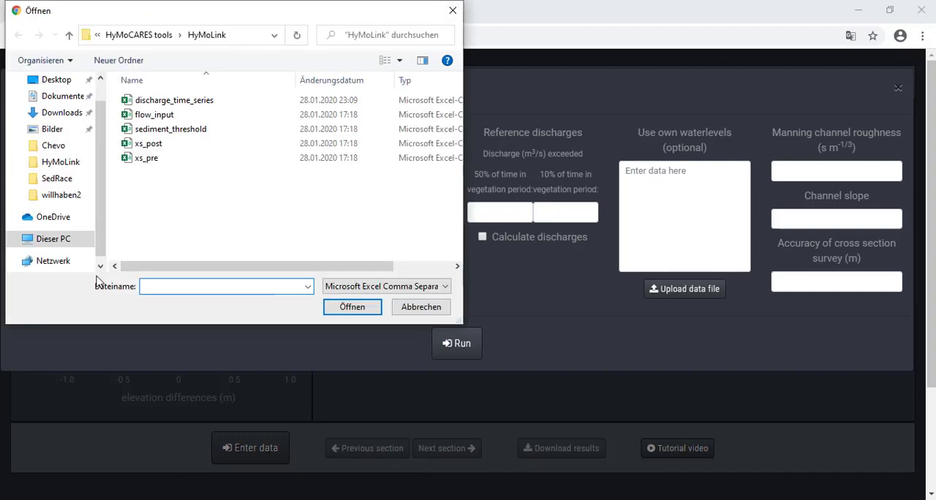
pyautogui.click(150, 163)
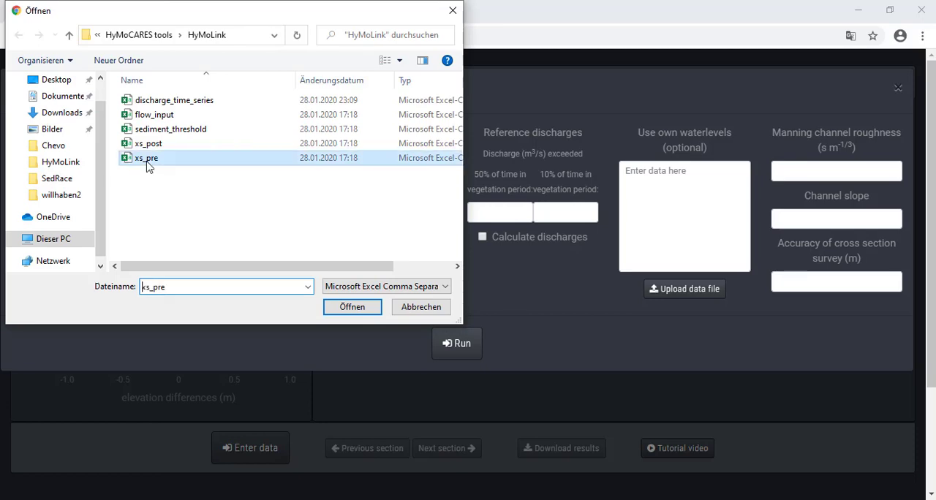
pyautogui.click(358, 310)
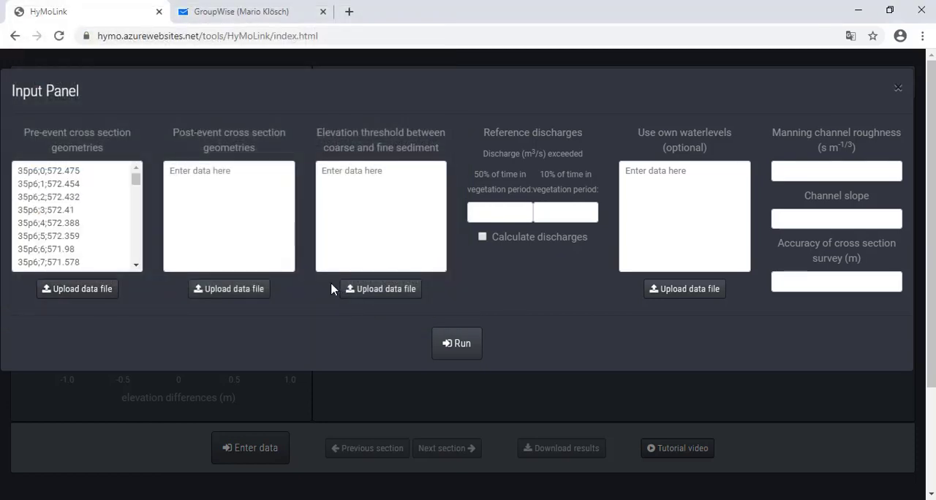
# Step: Upload the xs_post file as the post-event cross section geometries
pyautogui.click(227, 290)
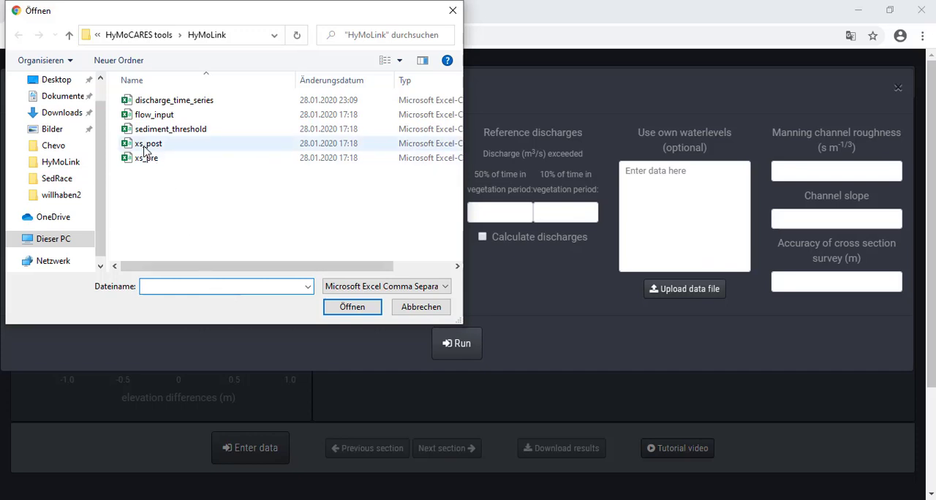
pyautogui.click(146, 146)
pyautogui.click(340, 306)
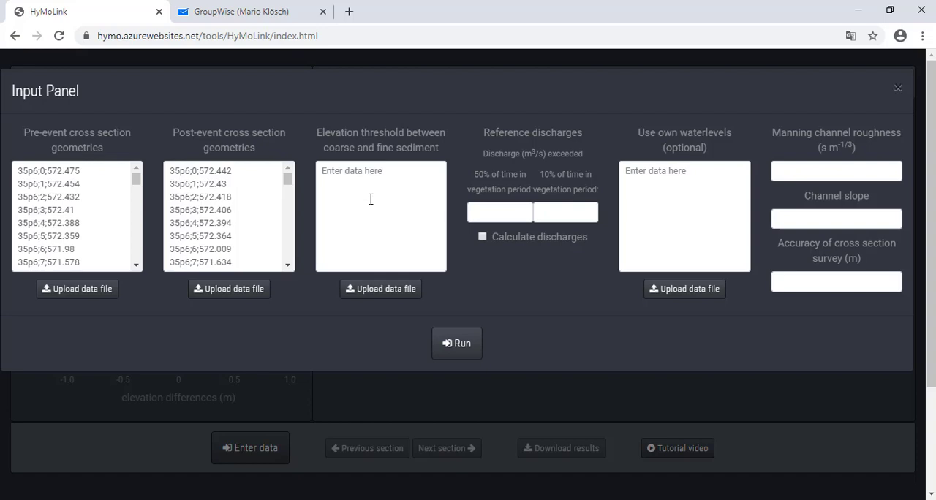
# Step: Upload sediment_threshold as the elevation threshold between coarse and fine sediment and inspect the first row's section name and elevation
pyautogui.click(378, 289)
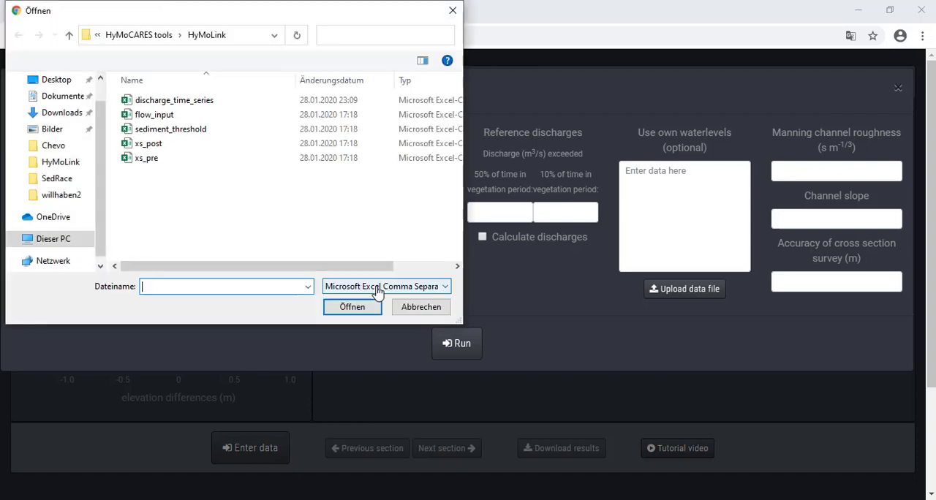
pyautogui.click(149, 133)
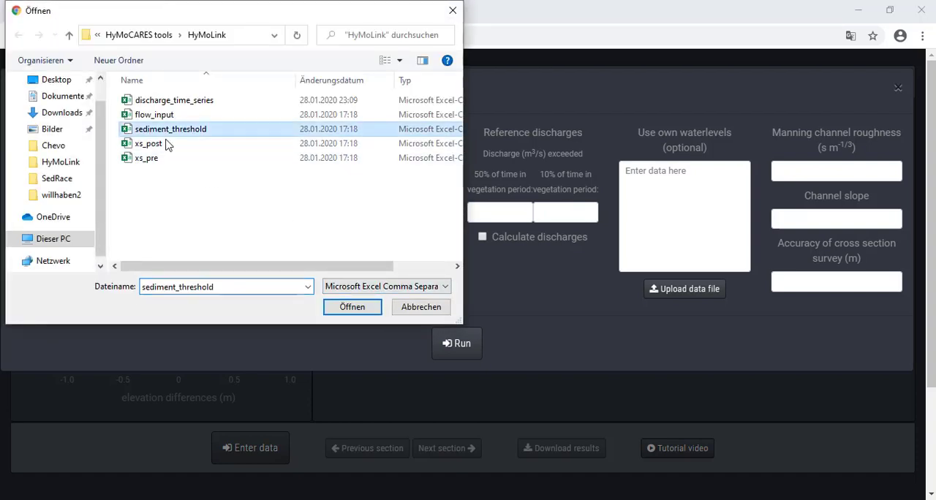
pyautogui.click(340, 310)
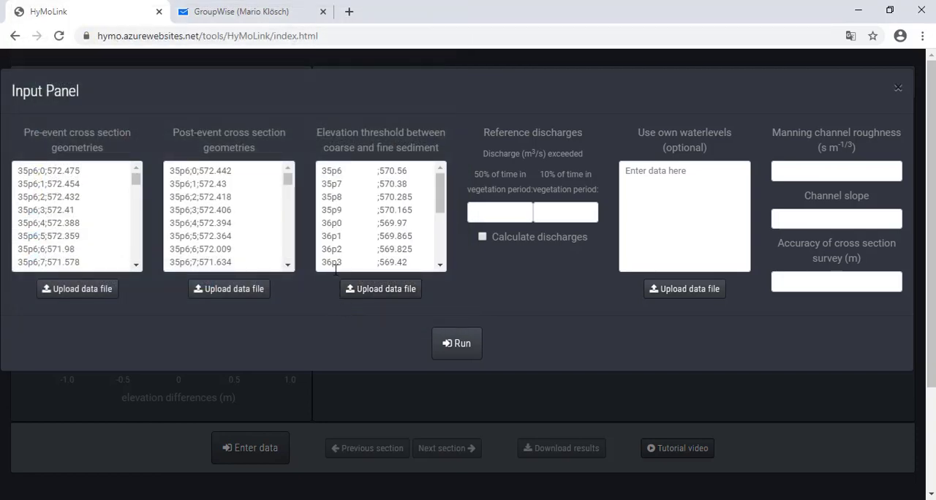
pyautogui.click(339, 173)
pyautogui.doubleClick(339, 173)
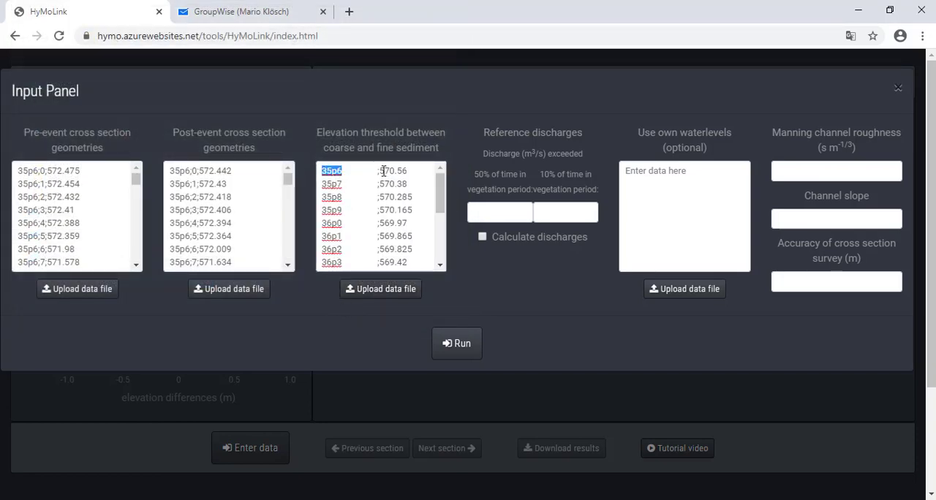
pyautogui.moveTo(379, 171); pyautogui.dragTo(410, 171)
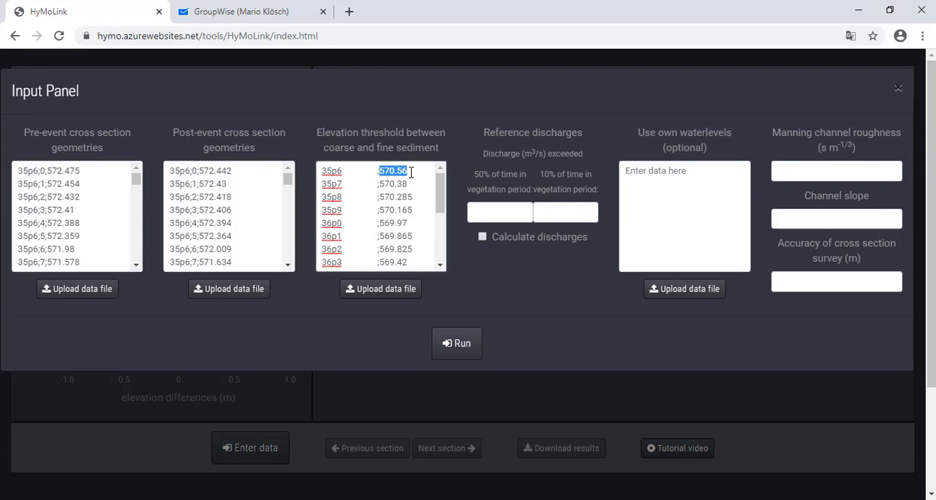
pyautogui.click(489, 269)
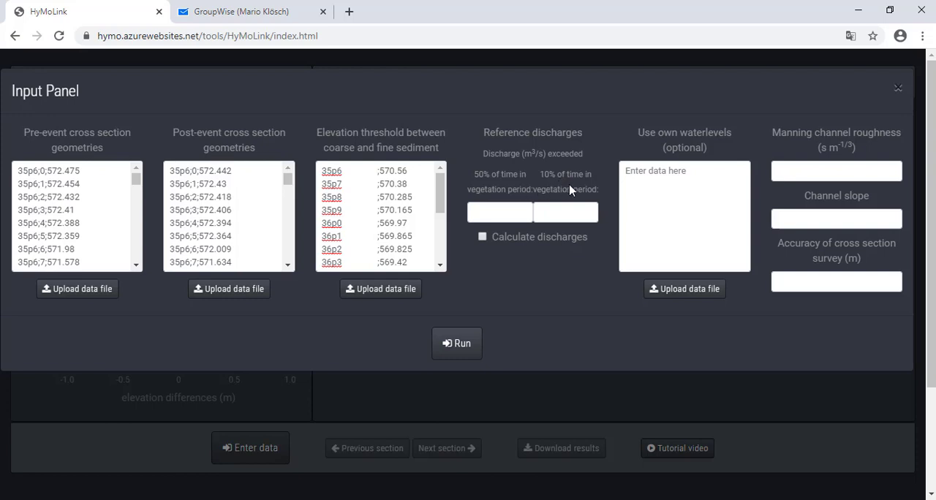
# Step: Enable the calculation of reference discharges and upload the discharge_time_series file for it
pyautogui.click(501, 212)
pyautogui.click(482, 239)
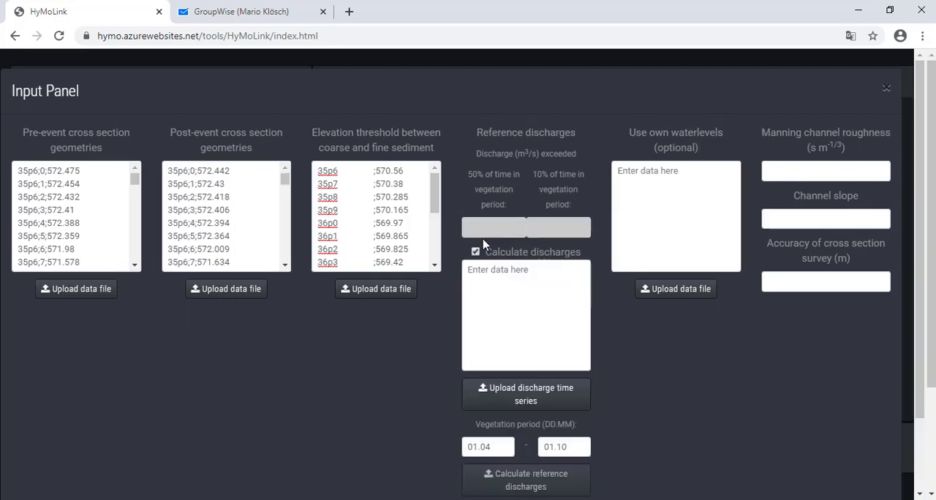
pyautogui.scroll(-1, 535, 281)
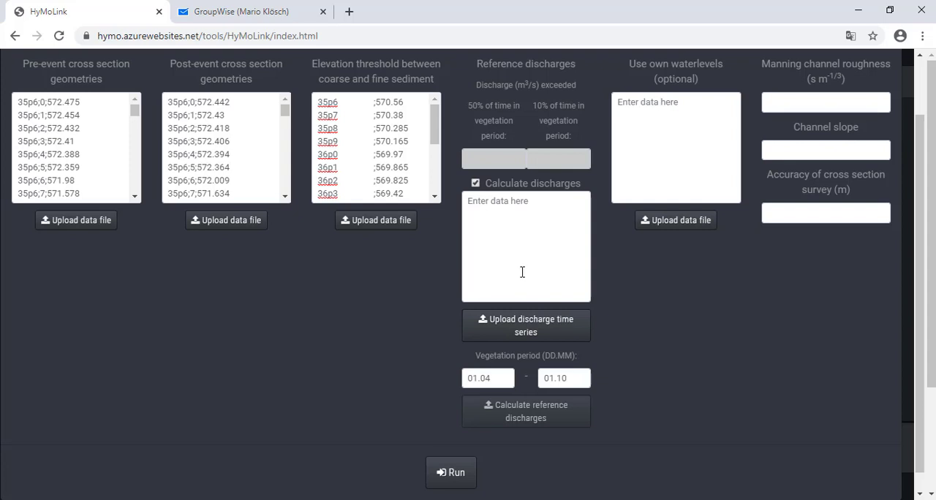
pyautogui.click(517, 329)
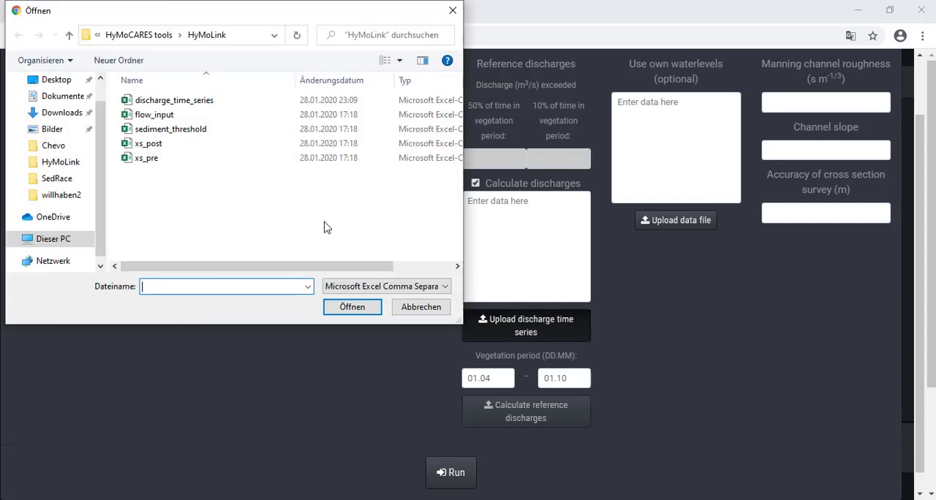
pyautogui.click(171, 102)
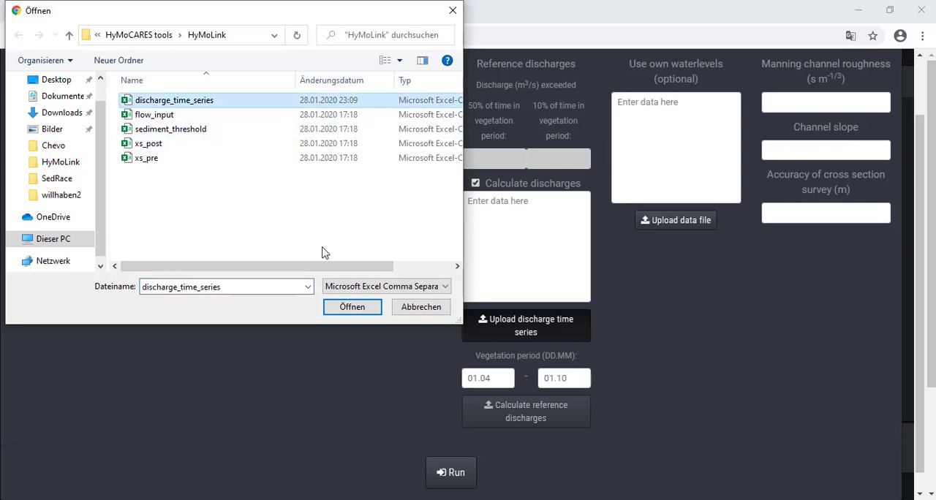
pyautogui.click(350, 307)
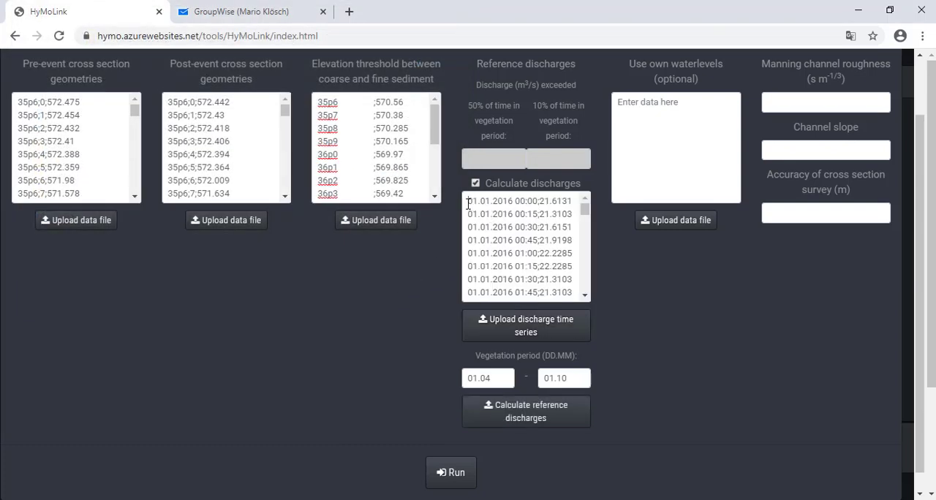
# Step: Examine the timestamp and discharge value in the first time series row and the start date of the vegetation period
pyautogui.moveTo(468, 204); pyautogui.dragTo(528, 201)
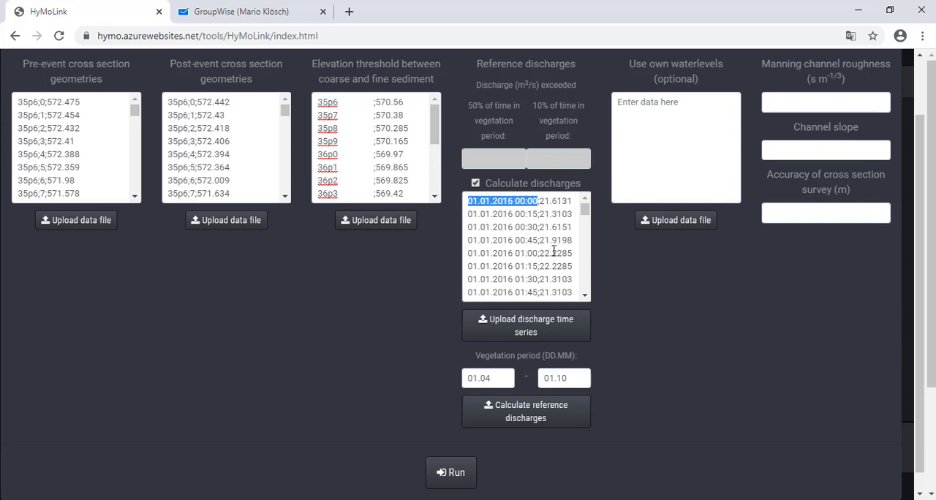
pyautogui.moveTo(538, 201); pyautogui.dragTo(572, 201)
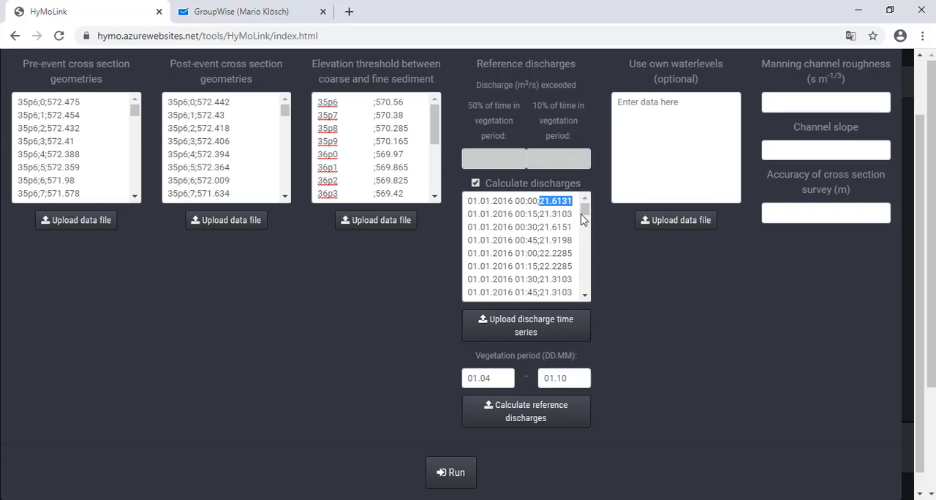
pyautogui.moveTo(585, 210)
pyautogui.mouseDown()
pyautogui.moveTo(582, 296)
pyautogui.moveTo(585, 205)
pyautogui.mouseUp()
pyautogui.click(498, 377)
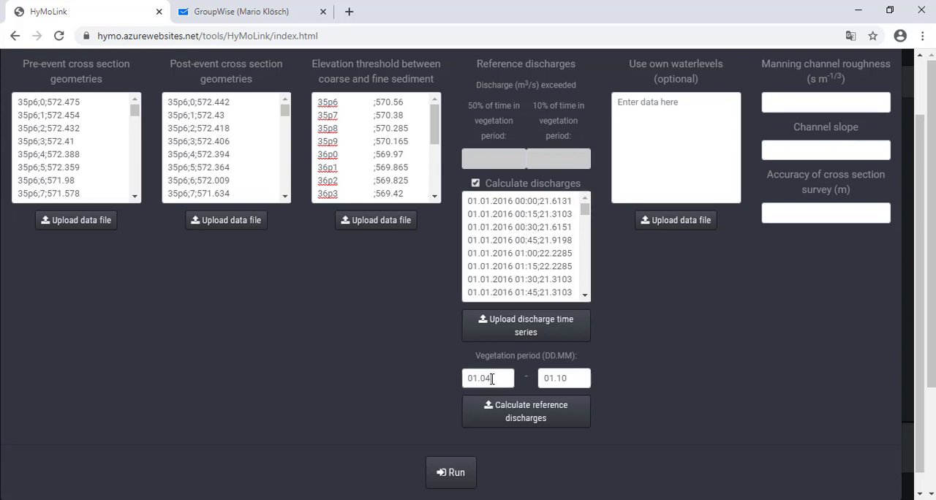
pyautogui.moveTo(492, 379); pyautogui.dragTo(472, 378)
pyautogui.click(490, 377)
# Step: Calculate the reference discharges for the vegetation period 01.04 to 01.10 and inspect both exceedance values
pyautogui.click(522, 417)
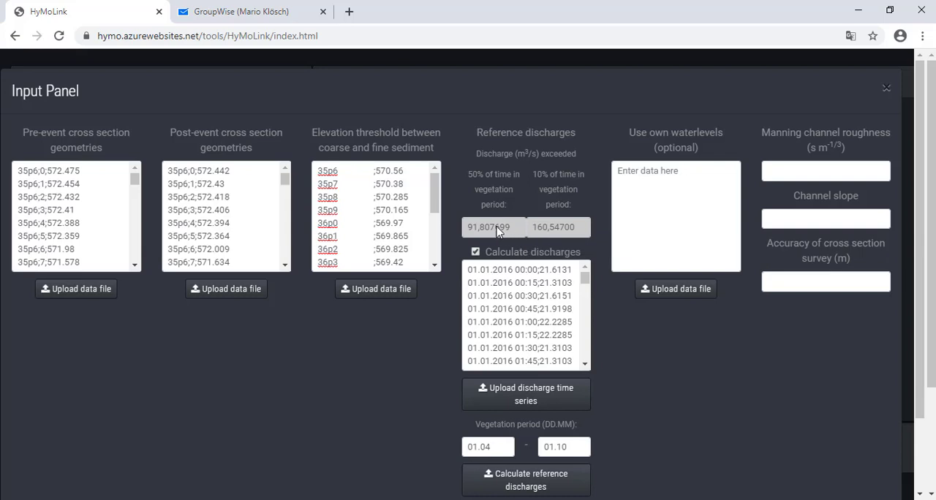
pyautogui.moveTo(510, 230); pyautogui.dragTo(465, 231)
pyautogui.click(548, 233)
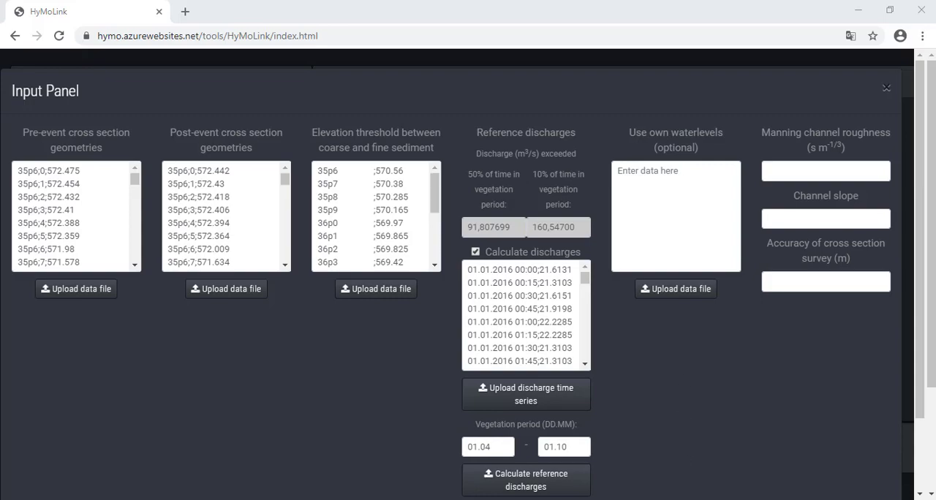
# Step: Switch to Excel's water_surface_elevations sheet, examine the section names in column A and the elevations in columns B to E, and return to HyMoLink
pyautogui.click(653, 499)
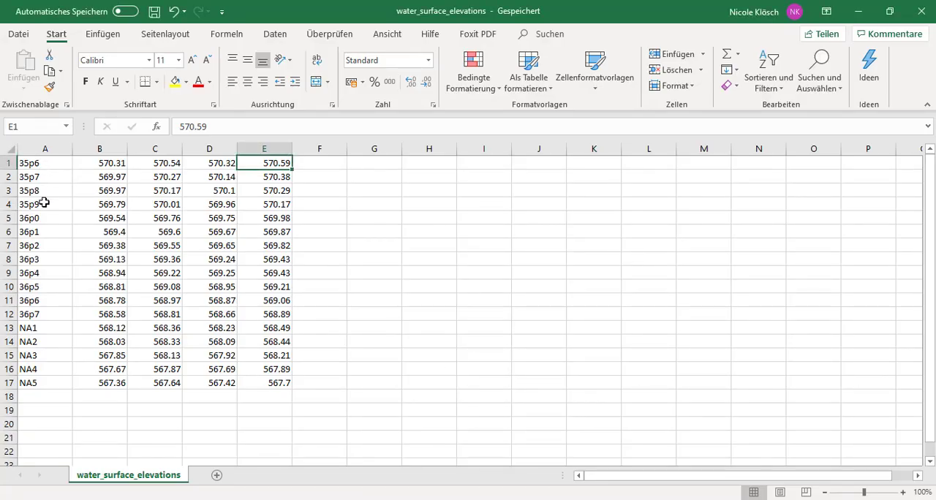
pyautogui.moveTo(49, 169); pyautogui.dragTo(27, 383)
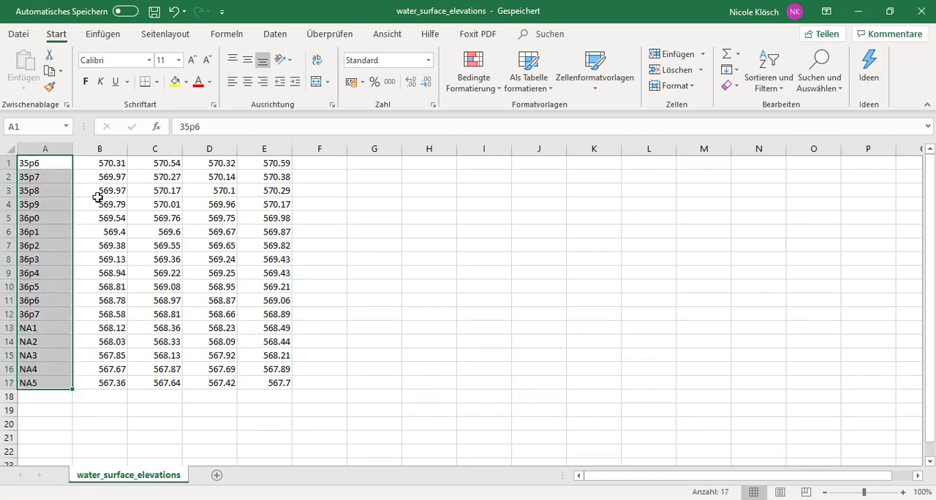
pyautogui.moveTo(108, 165); pyautogui.dragTo(117, 381)
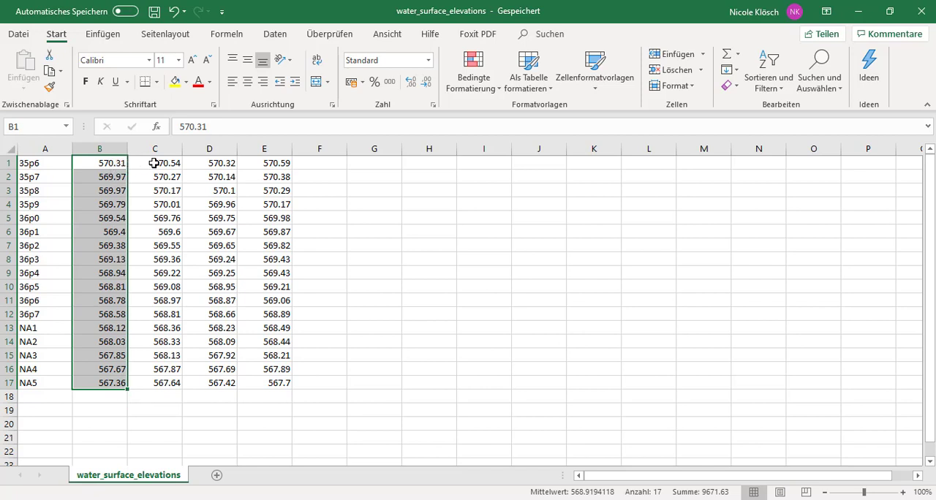
pyautogui.moveTo(154, 163); pyautogui.dragTo(154, 381)
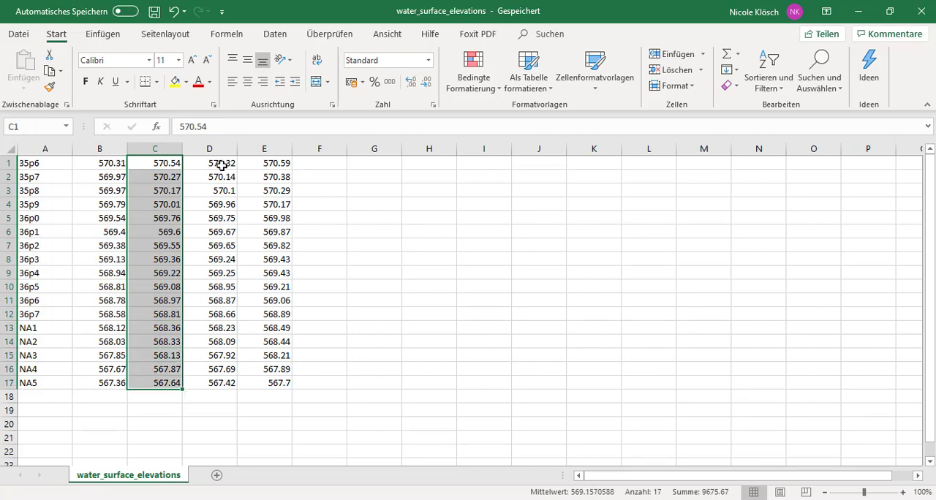
pyautogui.moveTo(222, 163); pyautogui.dragTo(217, 382)
pyautogui.moveTo(267, 163); pyautogui.dragTo(255, 379)
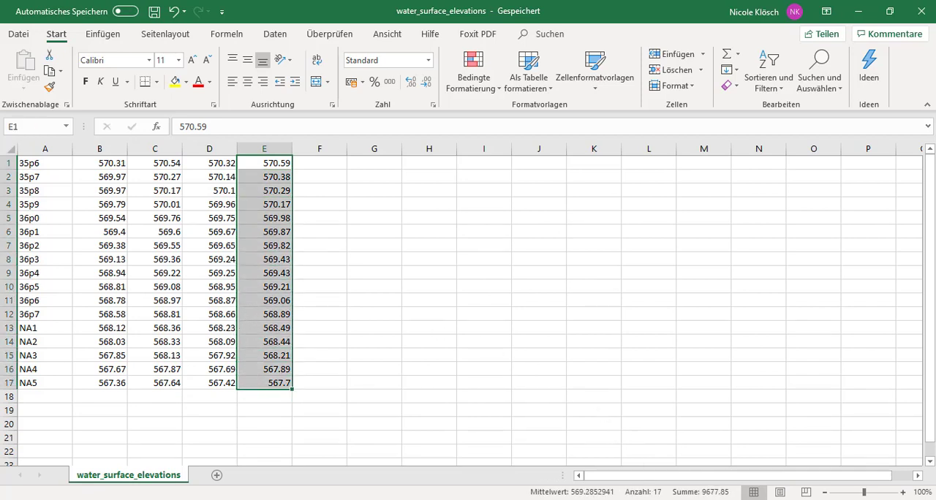
pyautogui.hotkey('ctrl', 'c')
pyautogui.hotkey('alt', 'Tab')
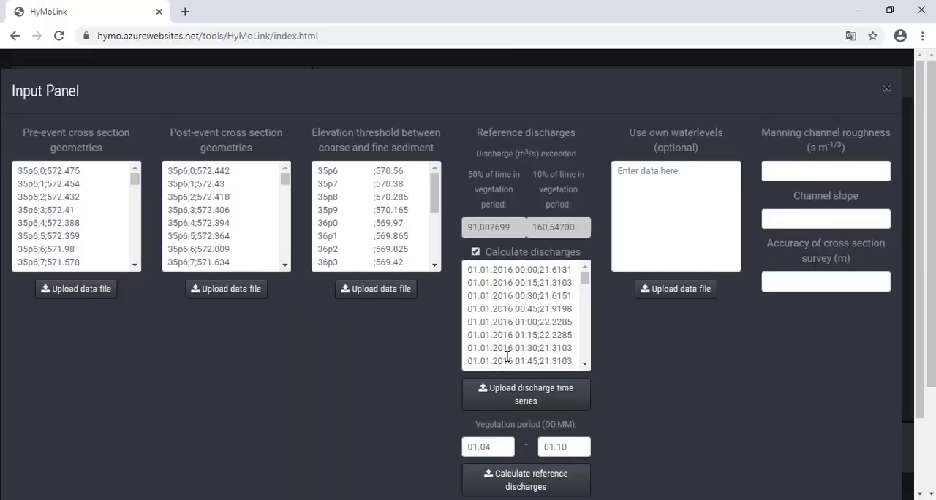
# Step: Set Manning channel roughness to 0.03, channel slope to 0.0013 and cross section survey accuracy to 0.1 m, and run the analysis
pyautogui.click(773, 172)
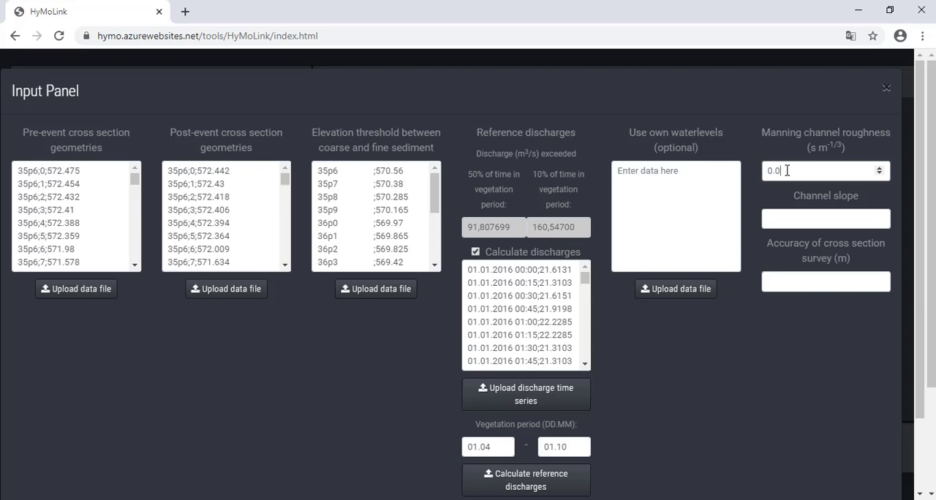
pyautogui.click(779, 218)
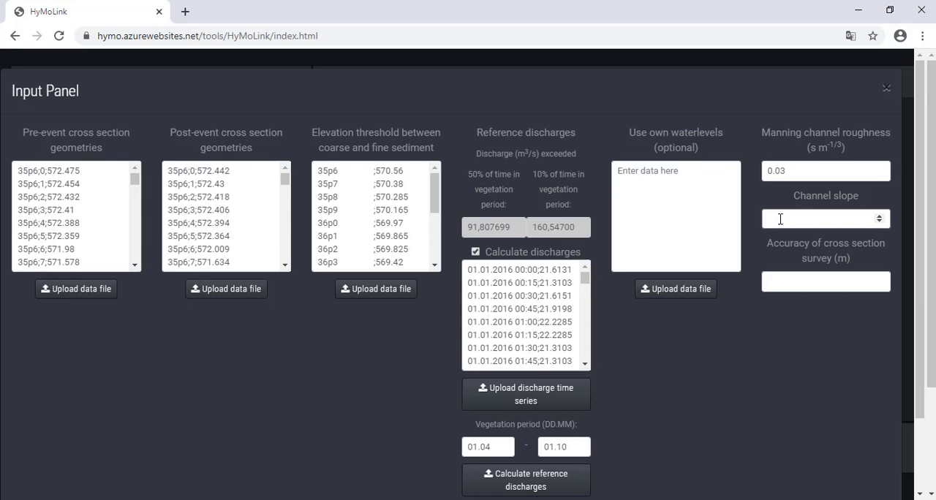
pyautogui.click(784, 281)
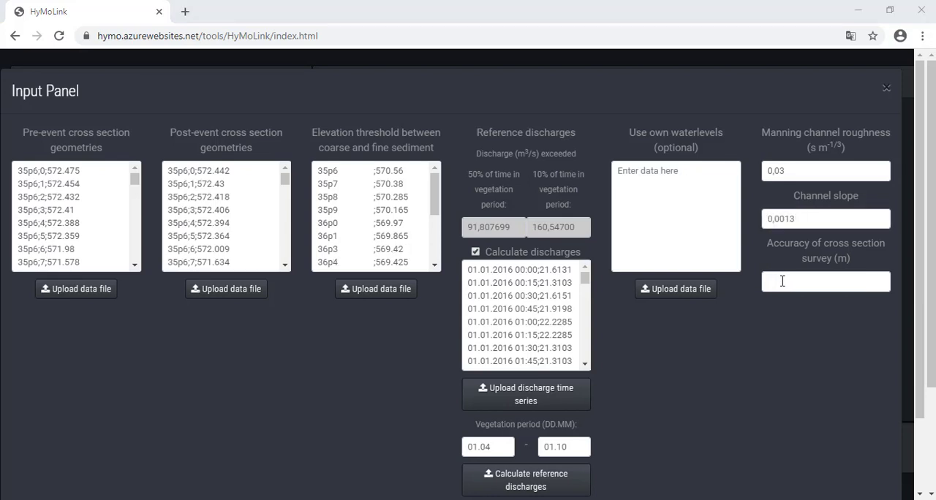
pyautogui.click(782, 281)
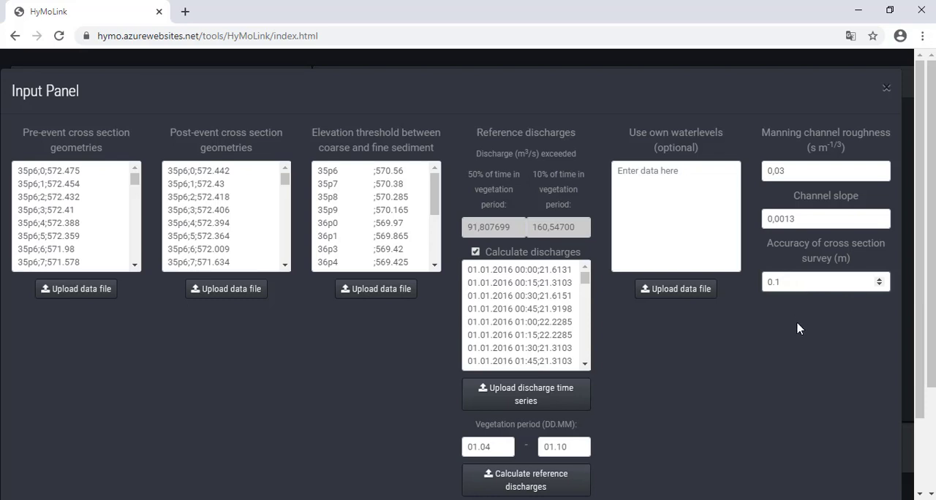
pyautogui.scroll(-2, 753, 358)
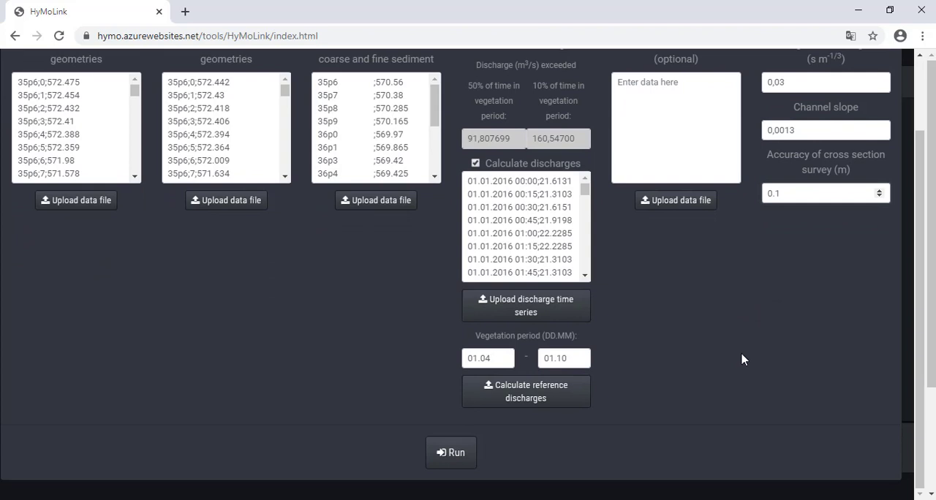
pyautogui.click(457, 455)
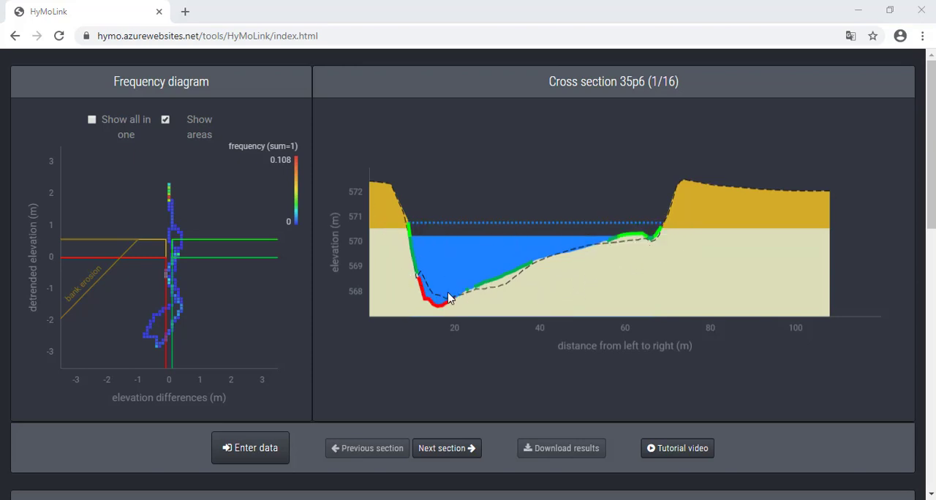
# Step: Browse through the analysed cross sections from 35p6 forward to 36p3
pyautogui.click(457, 452)
pyautogui.click(459, 453)
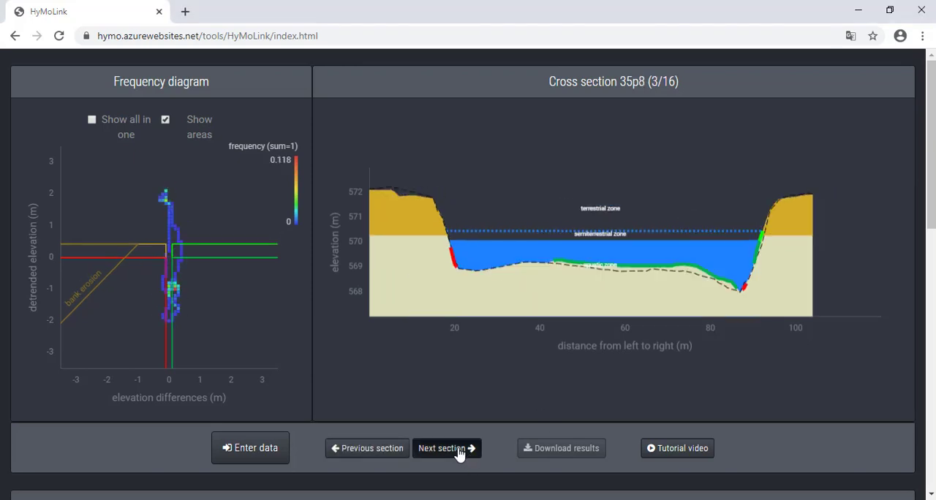
pyautogui.click(459, 453)
pyautogui.click(459, 454)
pyautogui.click(459, 453)
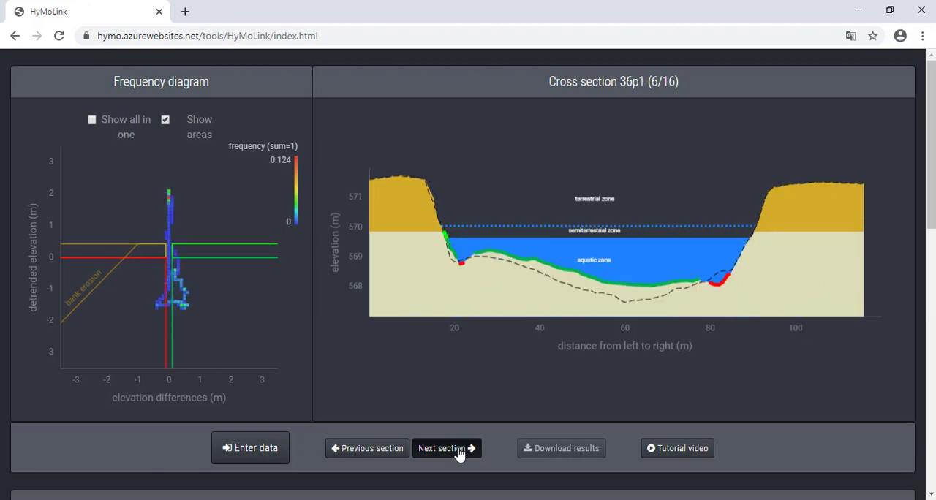
pyautogui.click(459, 454)
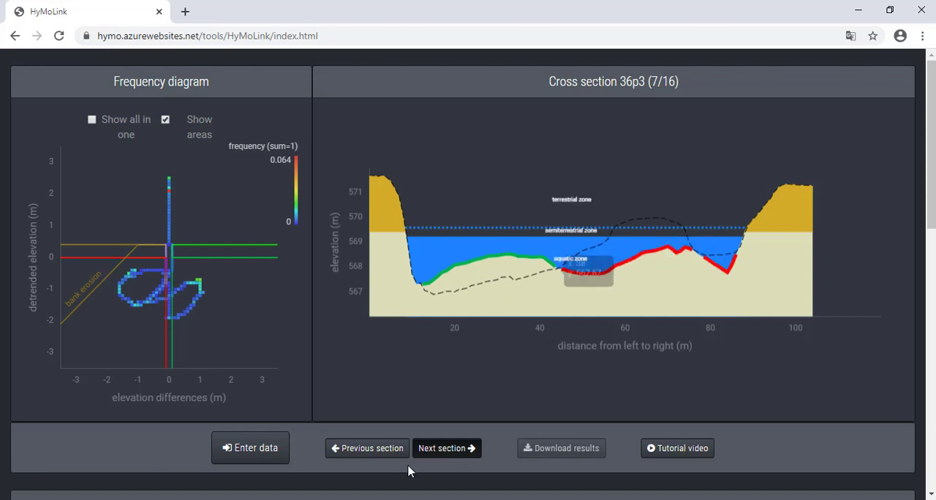
# Step: Display cross section 36p4 and examine the erosion classification along both of its banks
pyautogui.click(447, 448)
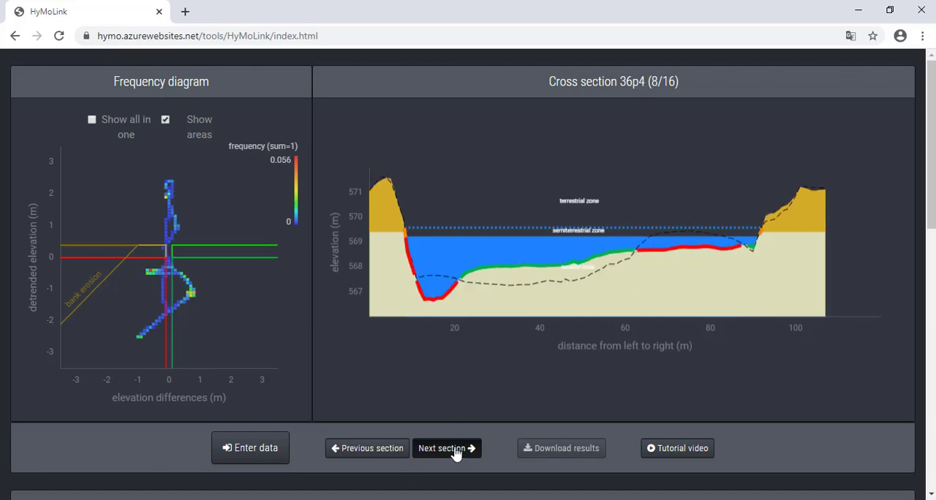
pyautogui.moveTo(439, 235)
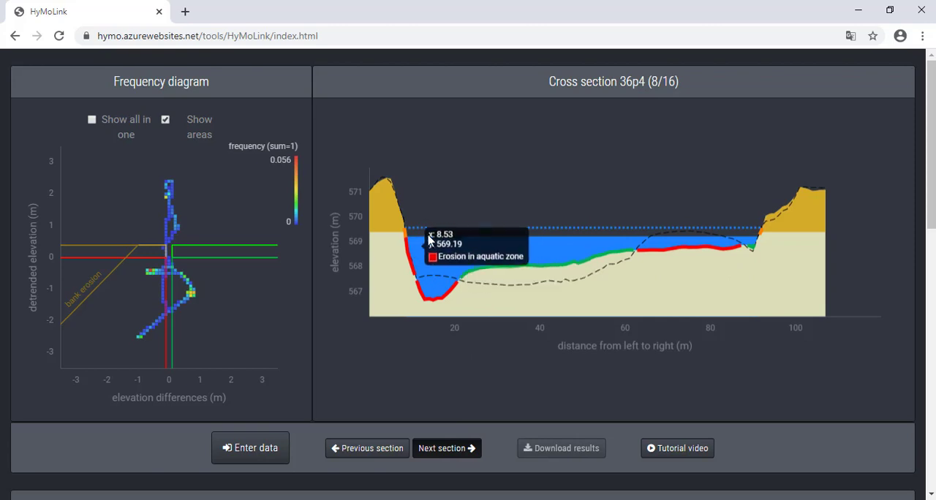
pyautogui.moveTo(411, 241)
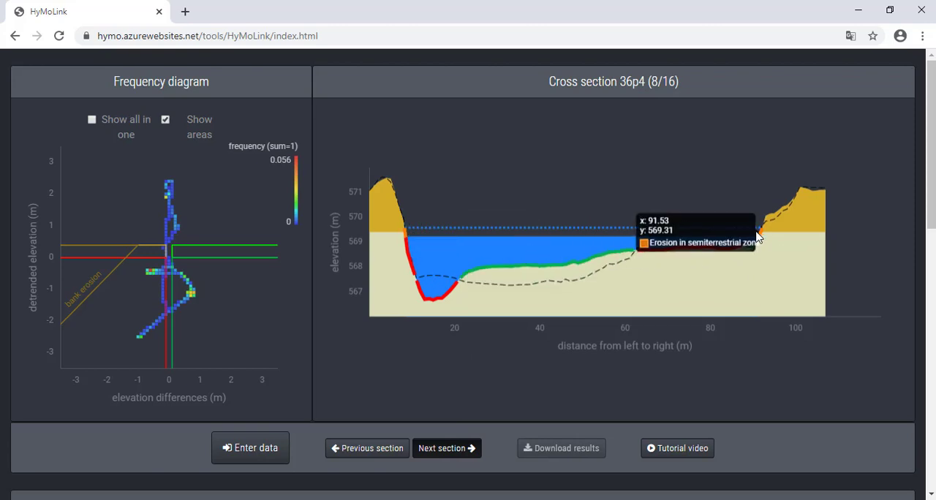
# Step: Advance to cross section 36p6 and examine its channel bed changes close up, returning to the full profile
pyautogui.click(461, 450)
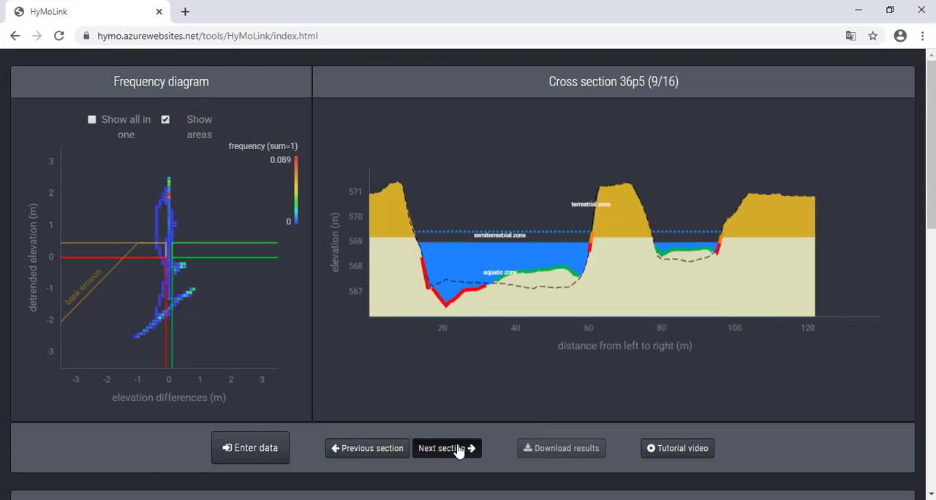
pyautogui.click(458, 451)
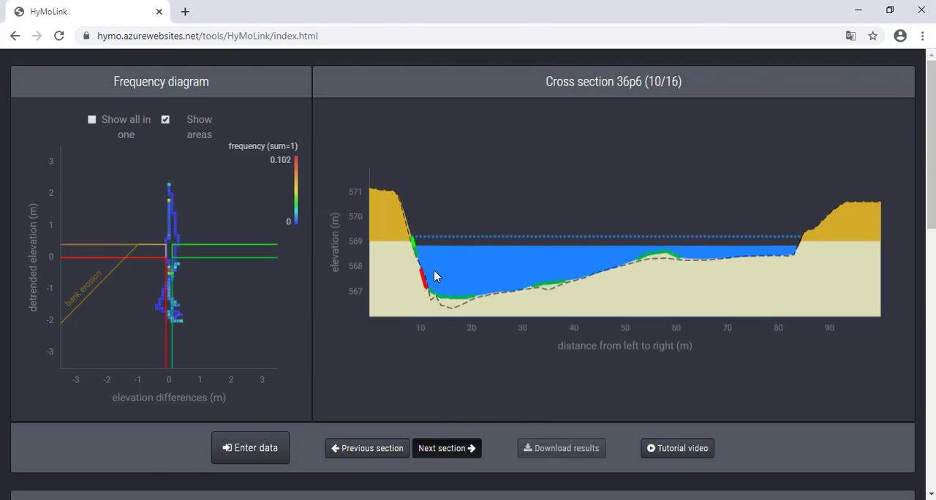
pyautogui.moveTo(424, 255)
pyautogui.scroll(3, 526, 303)
pyautogui.scroll(2, 534, 284)
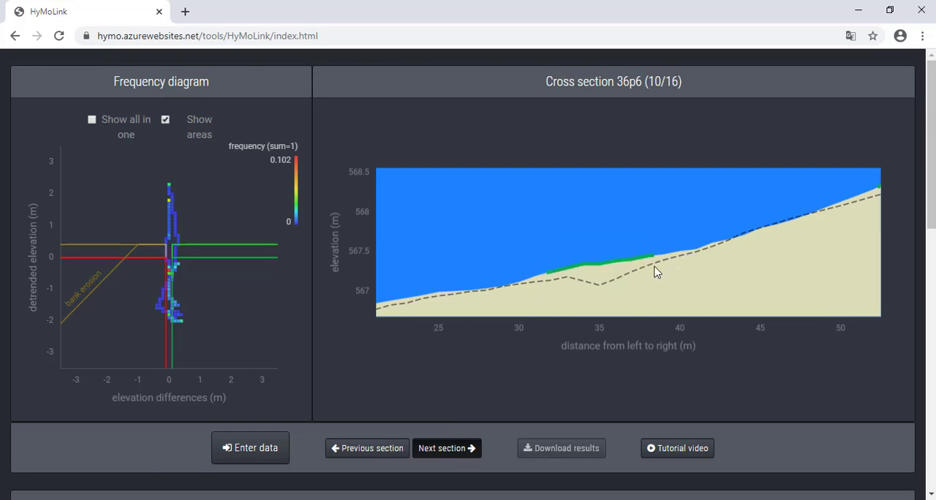
pyautogui.moveTo(619, 264)
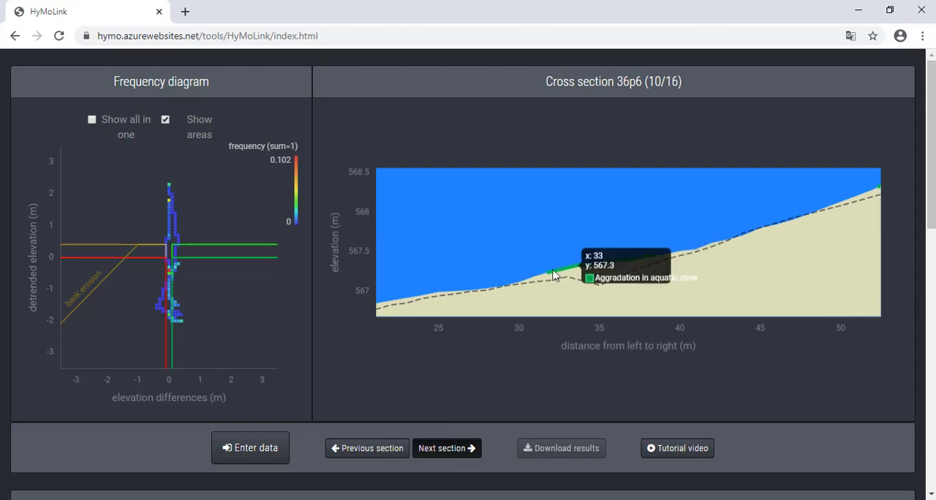
pyautogui.moveTo(651, 262)
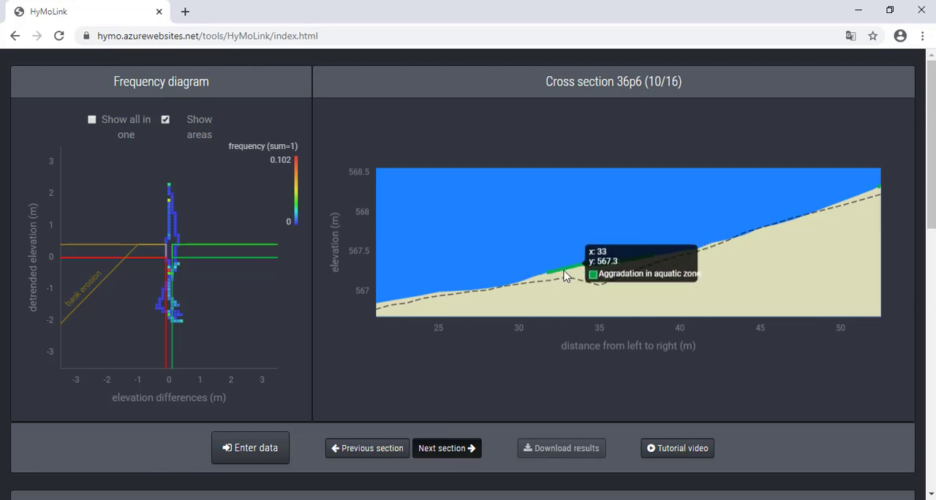
pyautogui.scroll(-3, 537, 258)
pyautogui.scroll(-4, 536, 263)
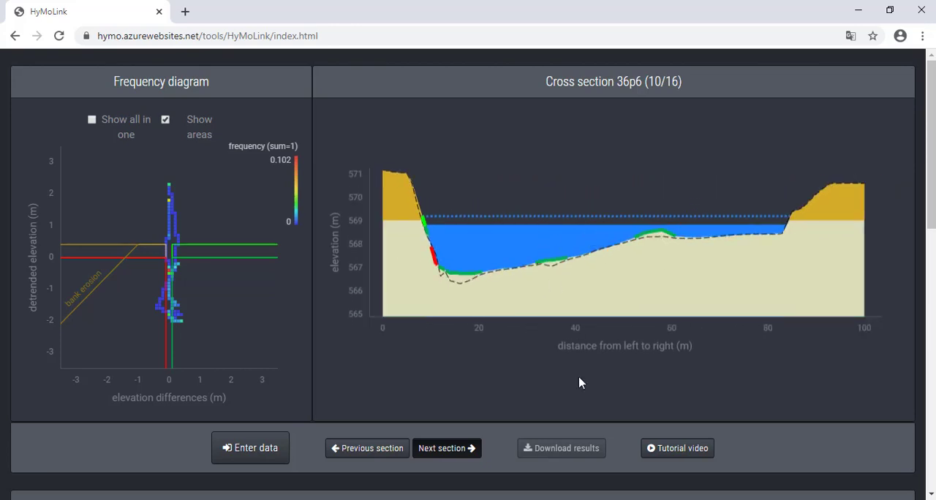
# Step: Advance to cross section NA1 and examine the bank erosion arrow in the profile between about 100 and 120 m
pyautogui.click(452, 459)
pyautogui.click(452, 459)
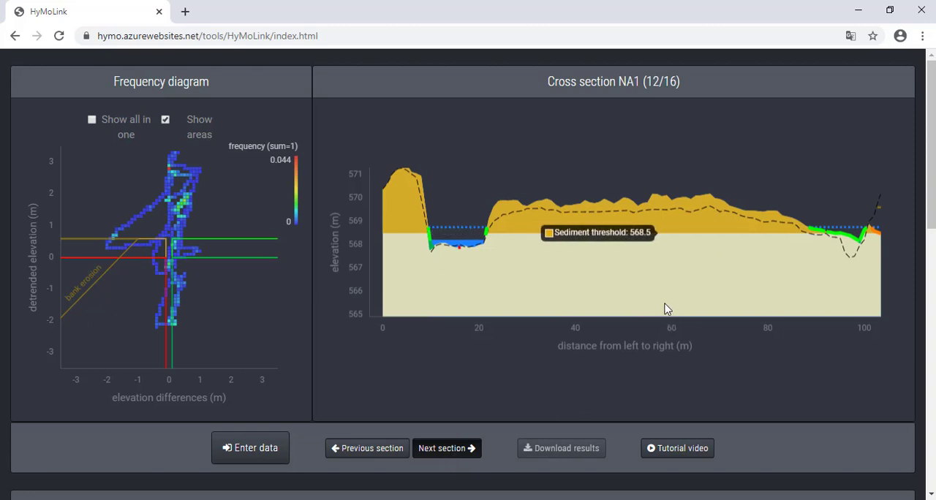
pyautogui.moveTo(666, 308); pyautogui.dragTo(479, 291)
pyautogui.moveTo(674, 275); pyautogui.dragTo(557, 277)
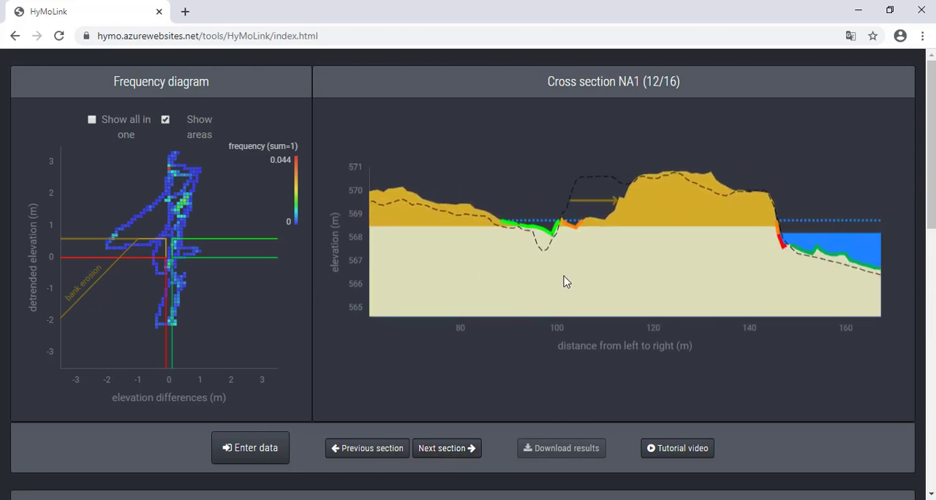
pyautogui.moveTo(613, 261); pyautogui.dragTo(590, 265)
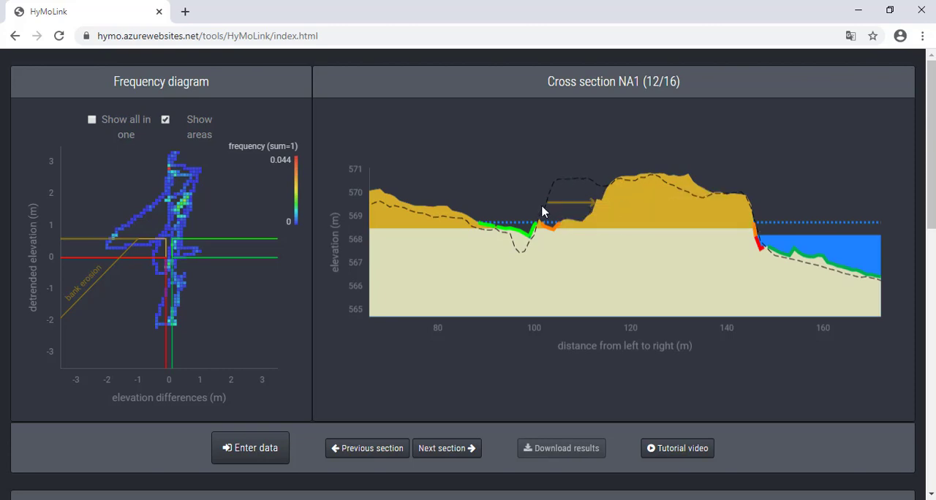
pyautogui.moveTo(583, 202)
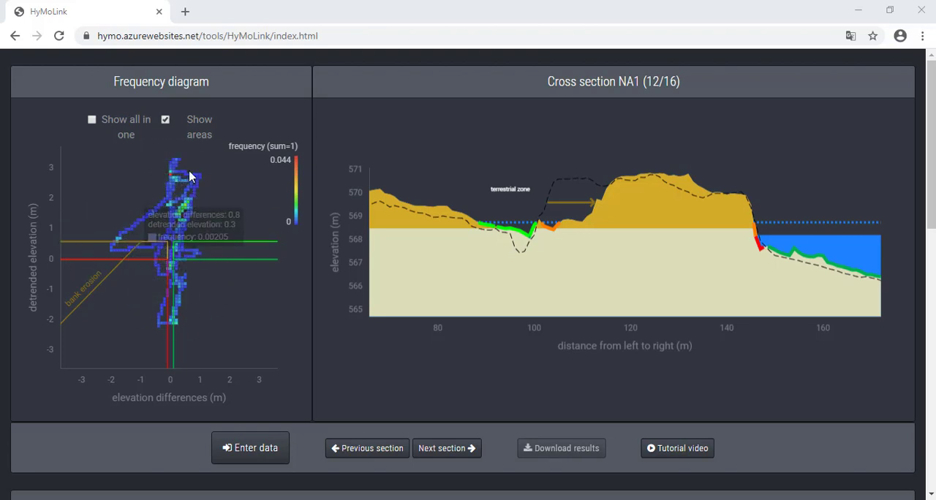
# Step: Hide and restore the areas in the frequency diagram, and combine all cross sections into one diagram to inspect its frequencies
pyautogui.click(166, 120)
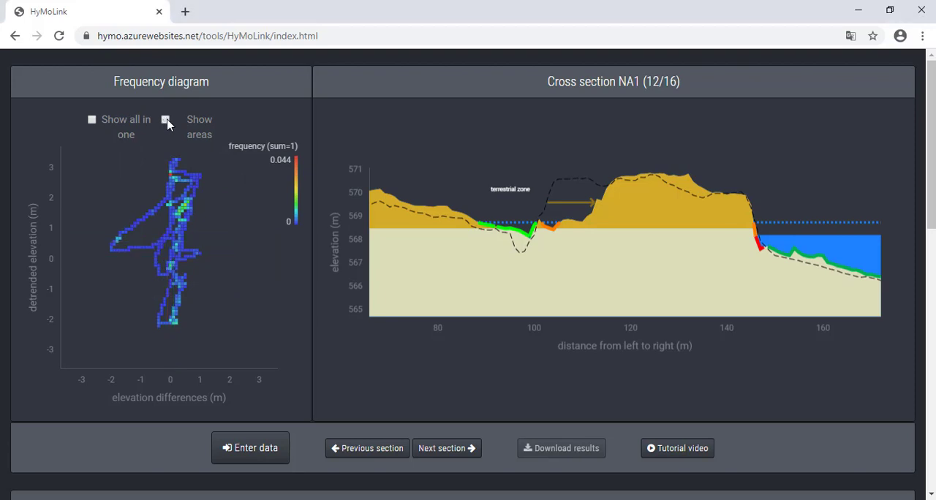
pyautogui.click(166, 121)
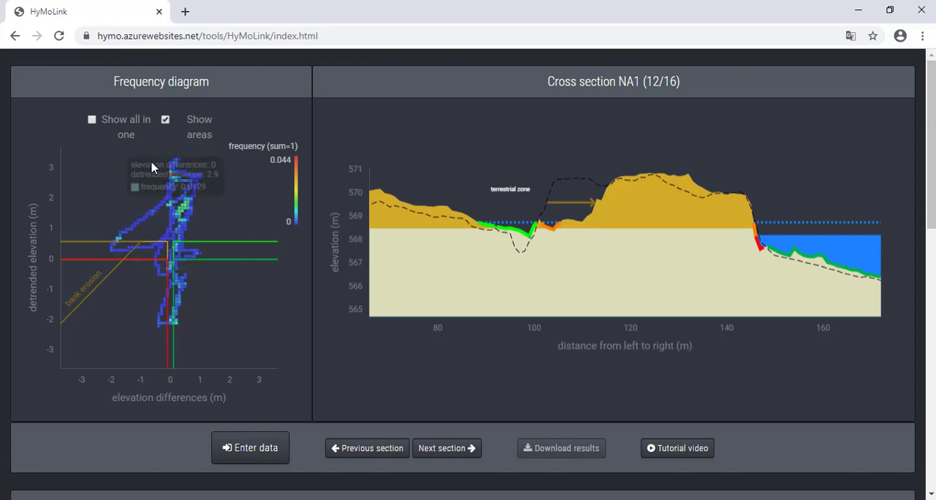
pyautogui.click(92, 119)
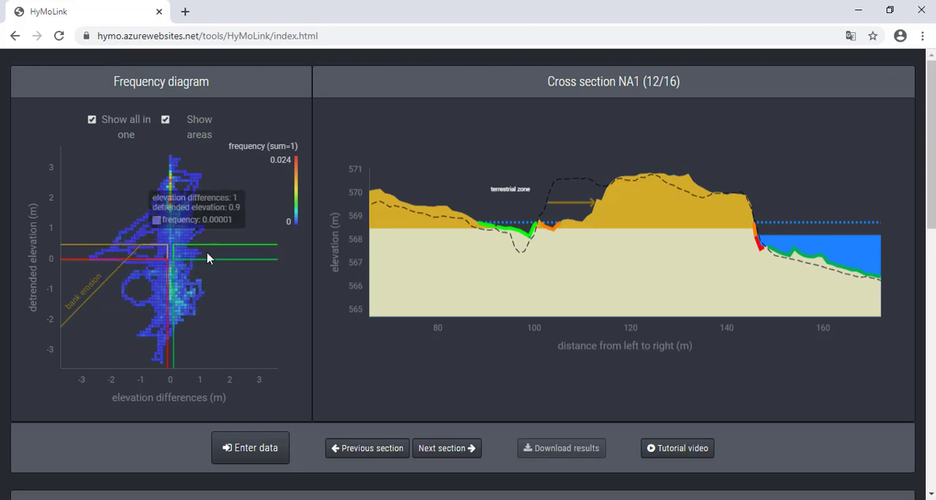
pyautogui.moveTo(198, 256)
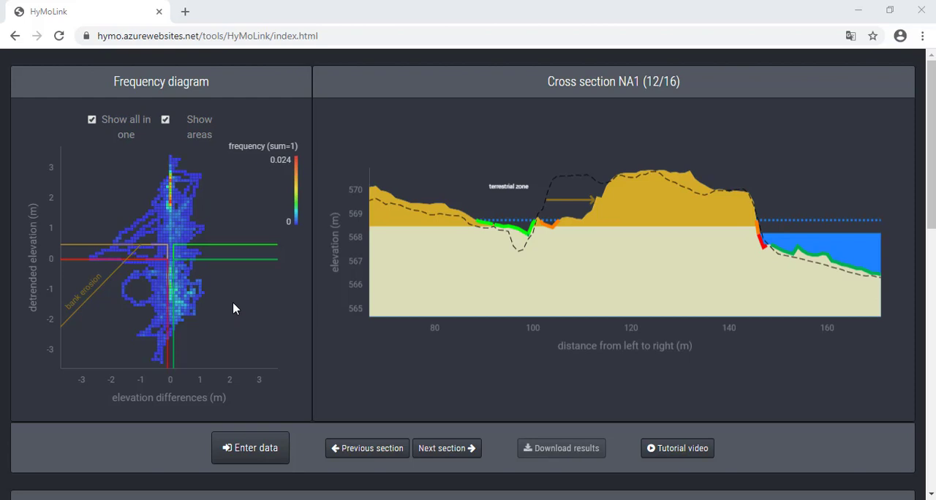
# Step: Check the image saving and copying options for the frequency diagram and dismiss them
pyautogui.rightClick(233, 302)
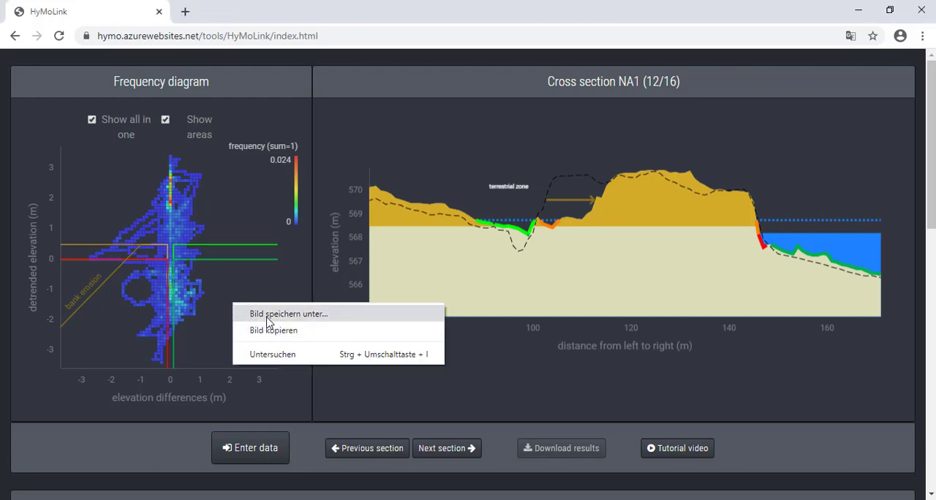
pyautogui.click(458, 190)
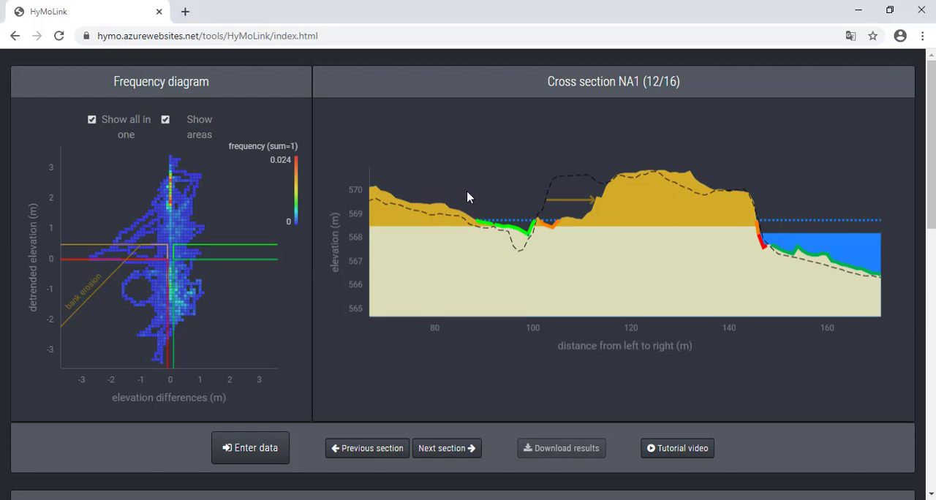
# Step: Check the context options for the cross section NA1 diagram and dismiss them
pyautogui.rightClick(468, 198)
pyautogui.click(447, 191)
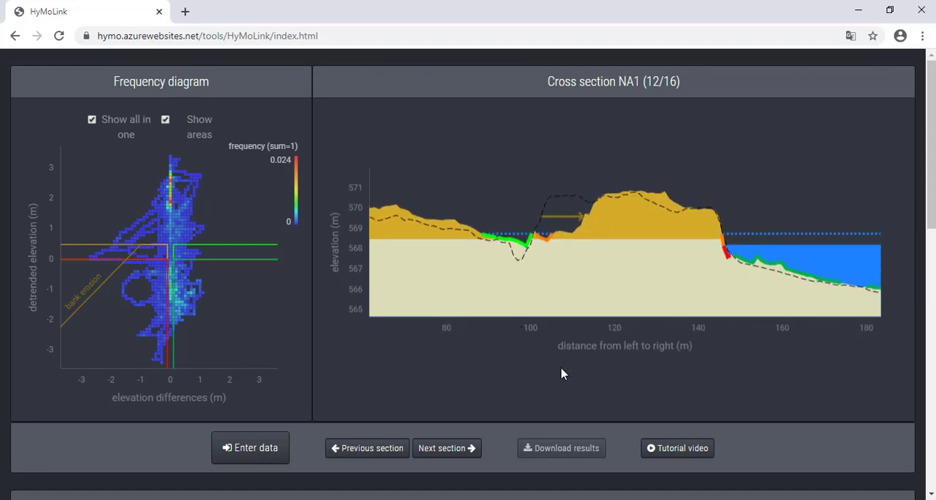
# Step: Examine the data table's aggradation and erosion lengths, deeply eroded bank counts and pre- and post-state wetted width ratios, returning to the diagrams
pyautogui.scroll(-4, 896, 374)
pyautogui.scroll(-3, 896, 373)
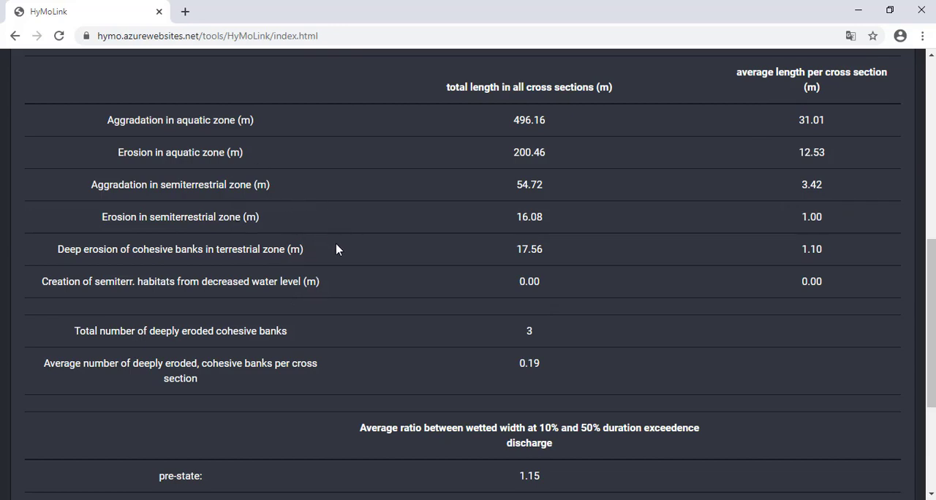
pyautogui.scroll(-2, 395, 260)
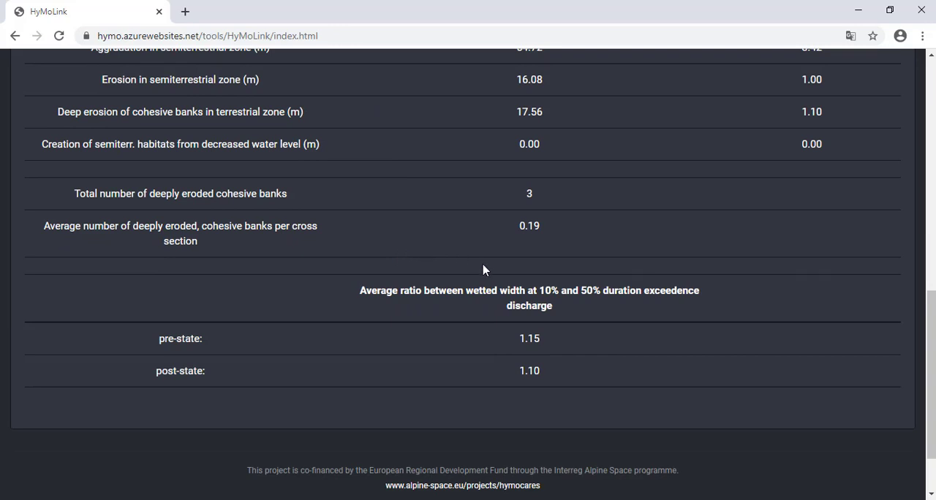
pyautogui.scroll(1, 511, 284)
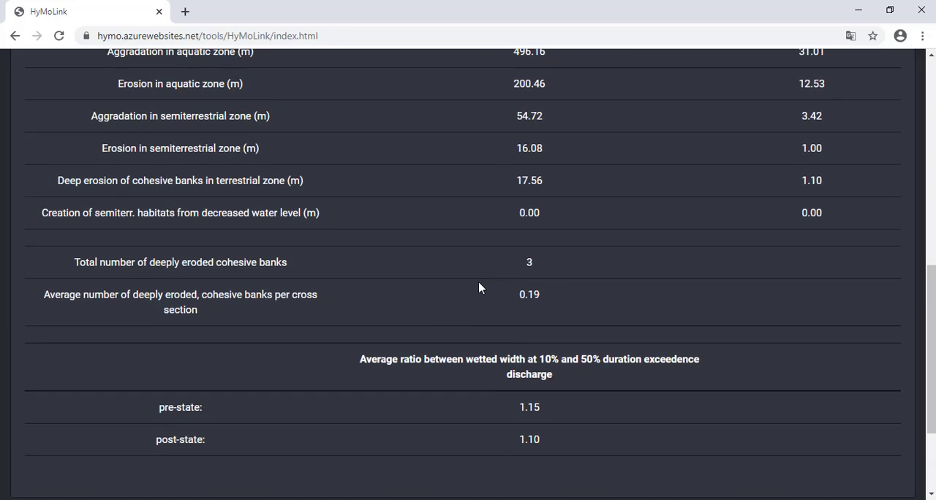
pyautogui.scroll(-1, 479, 286)
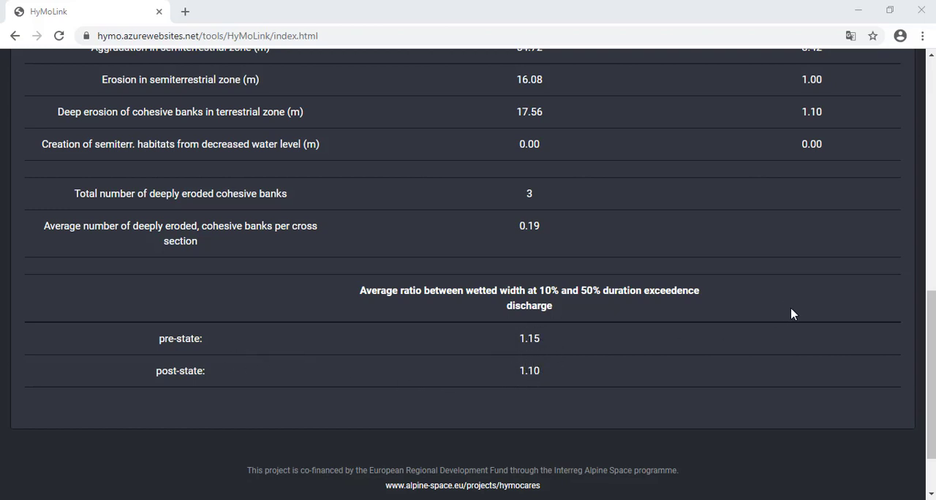
pyautogui.scroll(4, 791, 314)
pyautogui.scroll(2, 790, 313)
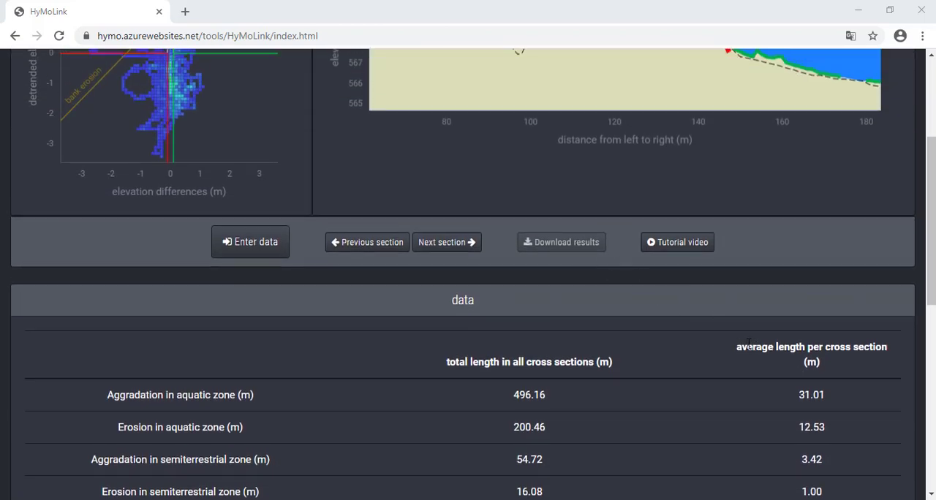
pyautogui.scroll(3, 709, 341)
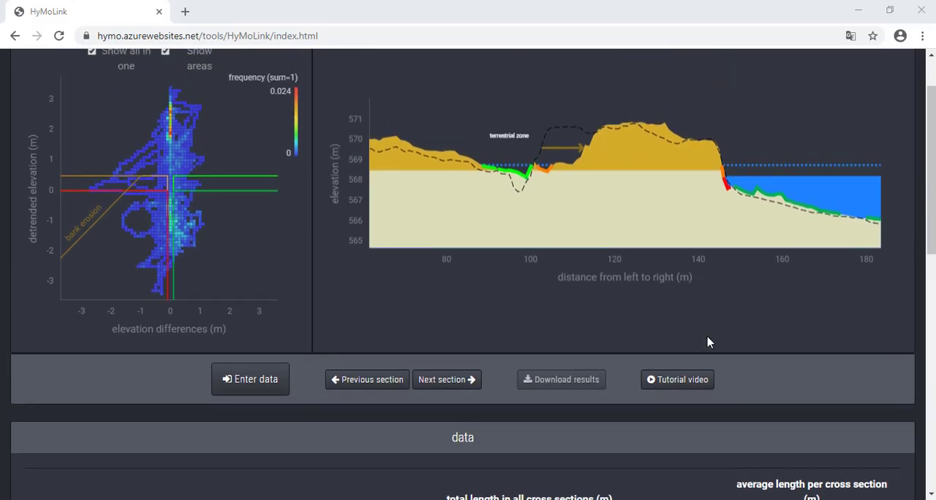